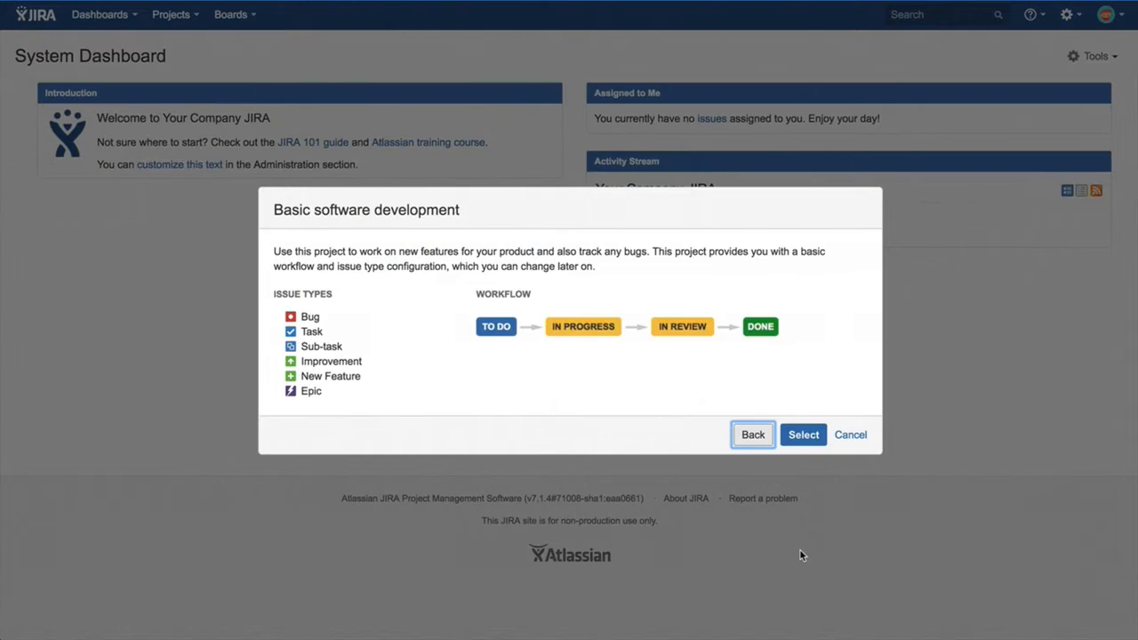
Create a Basic software development project named Project A with the key PA.
{"action": "left_click", "coordinate": [809, 447]}
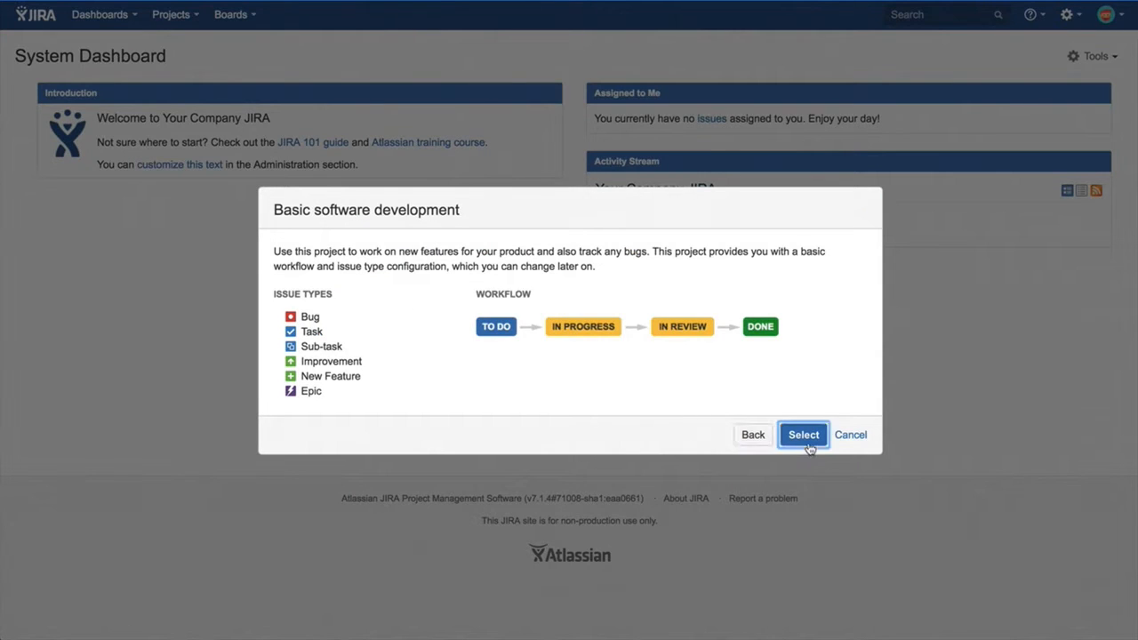
{"action": "type", "text": "Project A"}
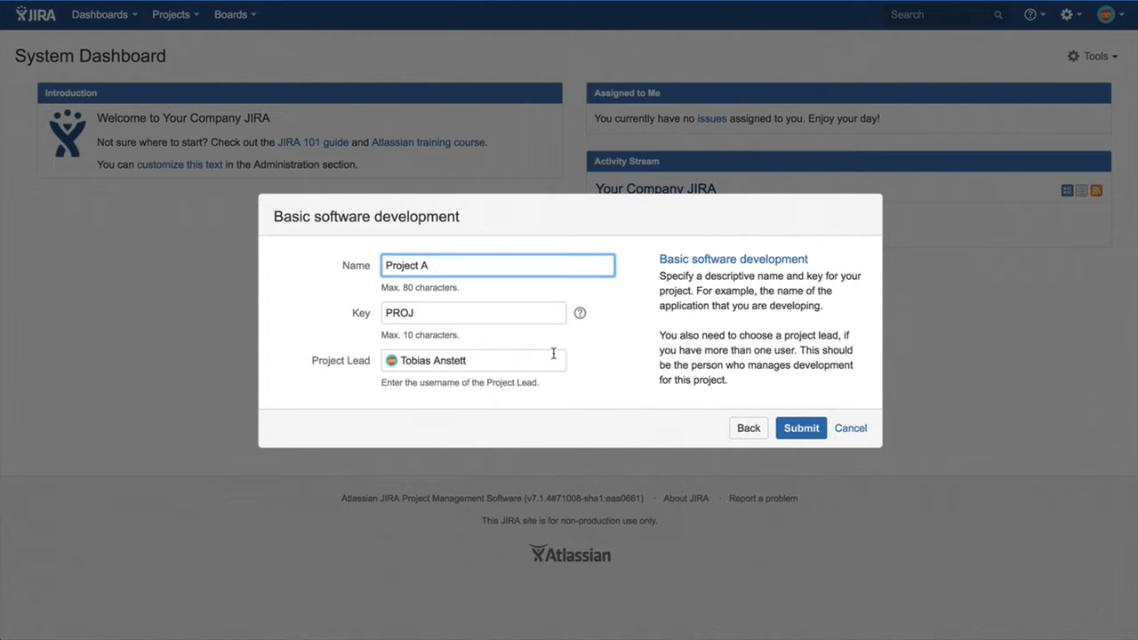
{"action": "key", "text": "Tab"}
{"action": "type", "text": "PA"}
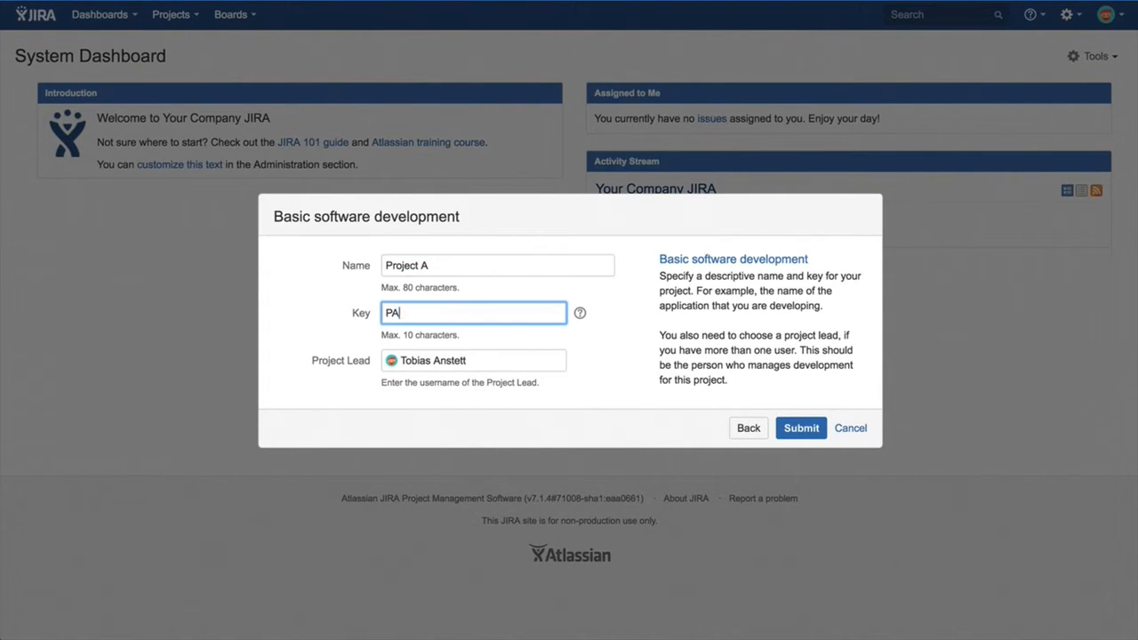
{"action": "left_click", "coordinate": [801, 429]}
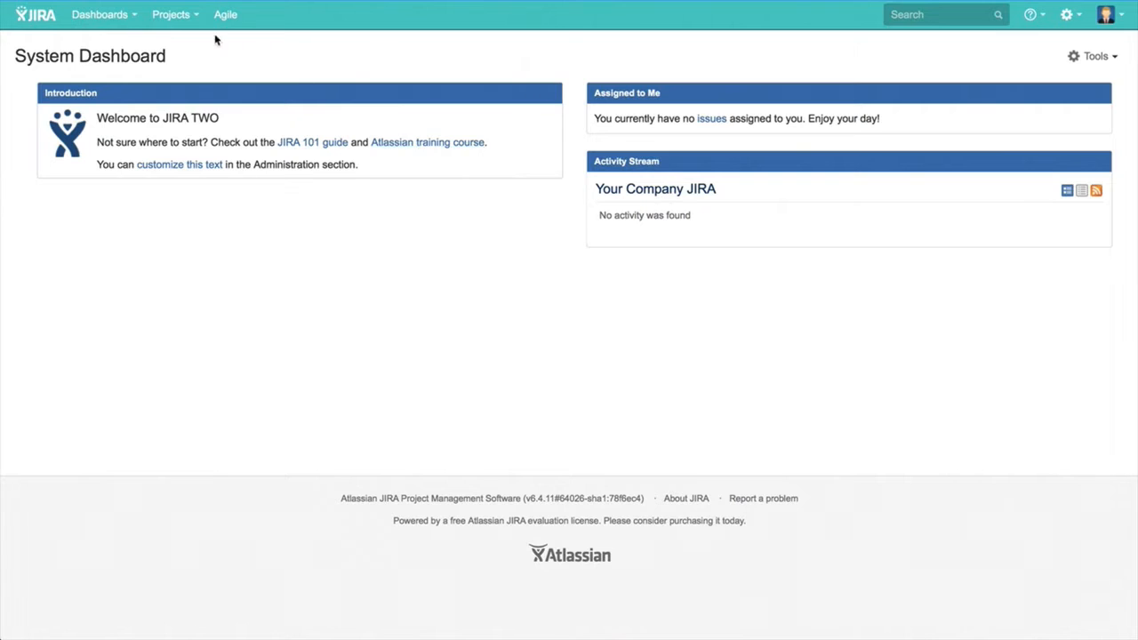
In the JIRA TWO instance, create a Software Development project named Project B.
{"action": "left_click", "coordinate": [178, 14]}
{"action": "left_click", "coordinate": [188, 65]}
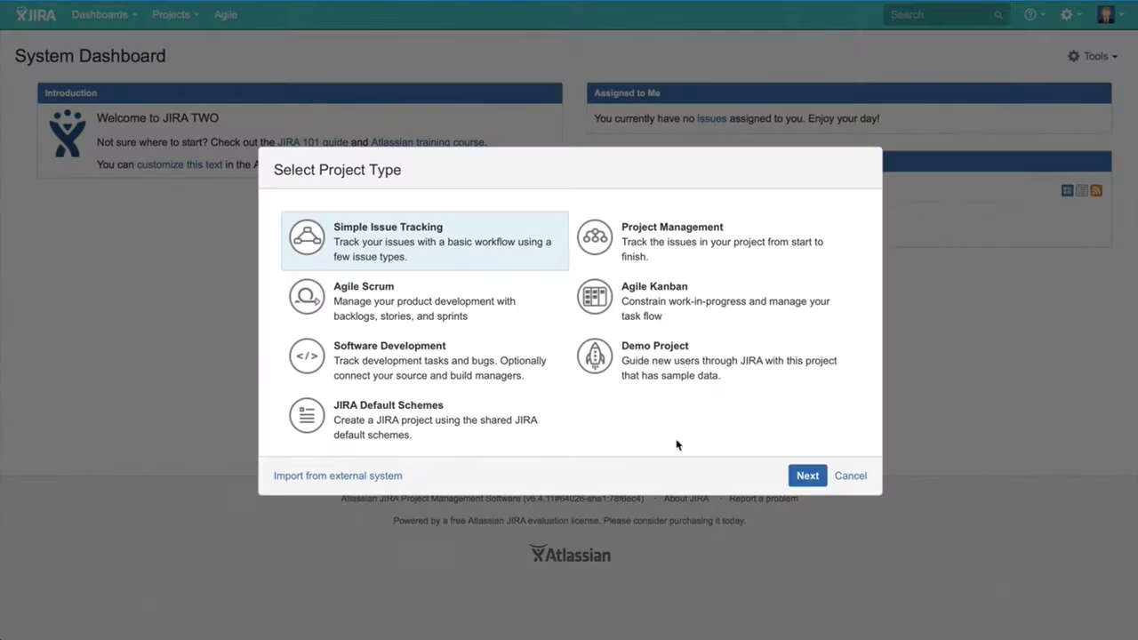
{"action": "left_click", "coordinate": [447, 364]}
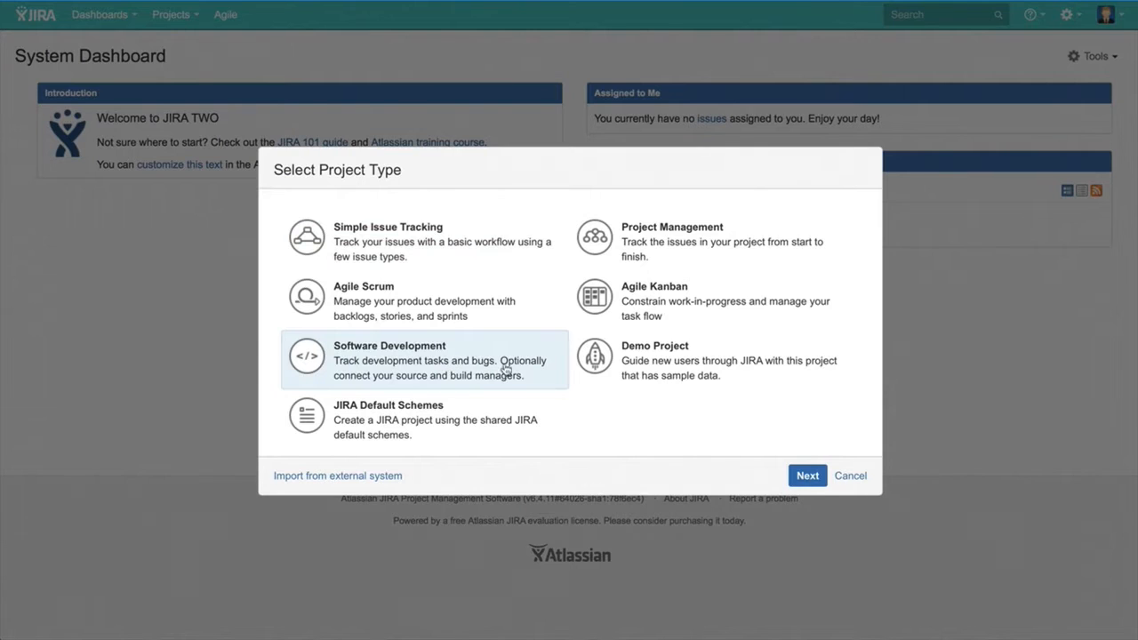
{"action": "left_click", "coordinate": [803, 478]}
{"action": "left_click", "coordinate": [803, 478]}
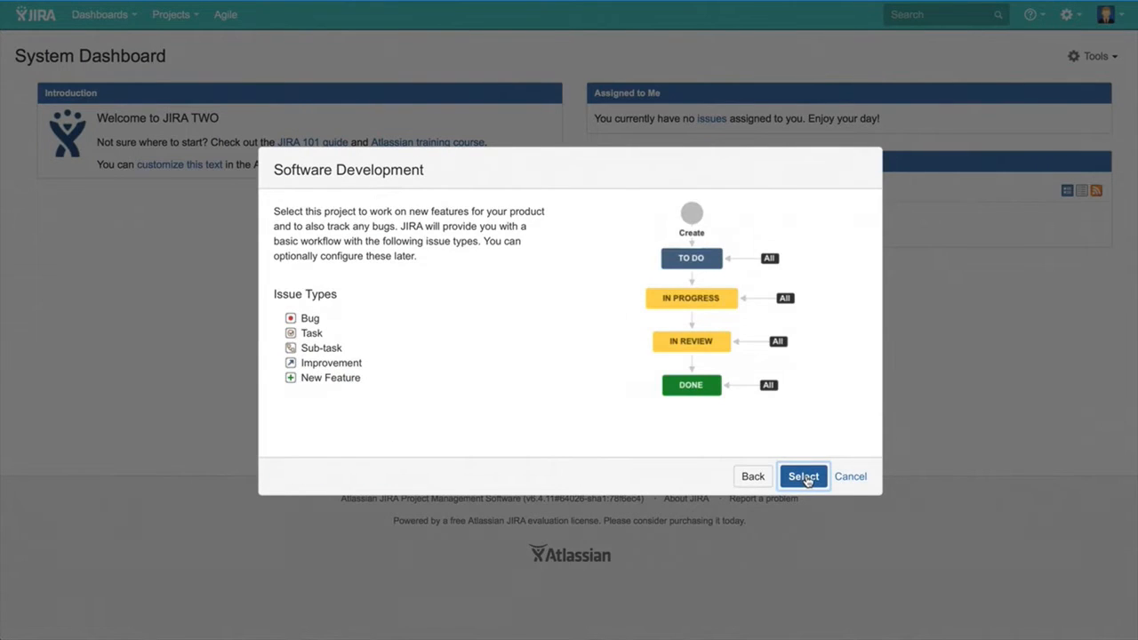
{"action": "type", "text": "Project "}
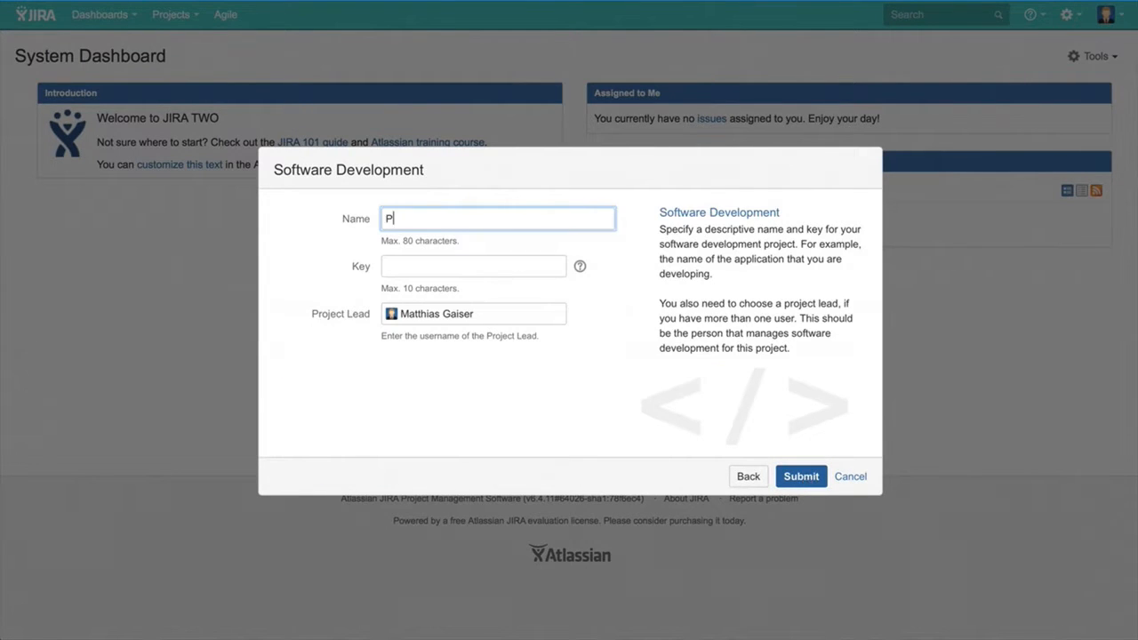
{"action": "type", "text": "B"}
{"action": "left_click", "coordinate": [812, 483]}
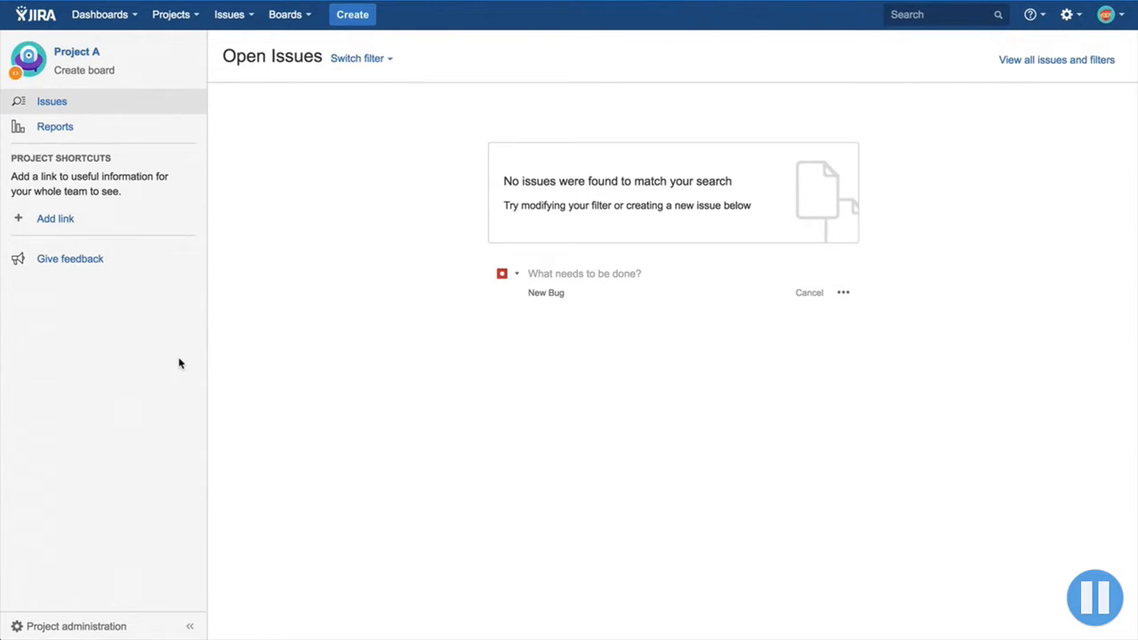
Open the Issue Synchronization integrations from Project A's administration and dismiss the new-integration hint.
{"action": "left_click", "coordinate": [77, 626]}
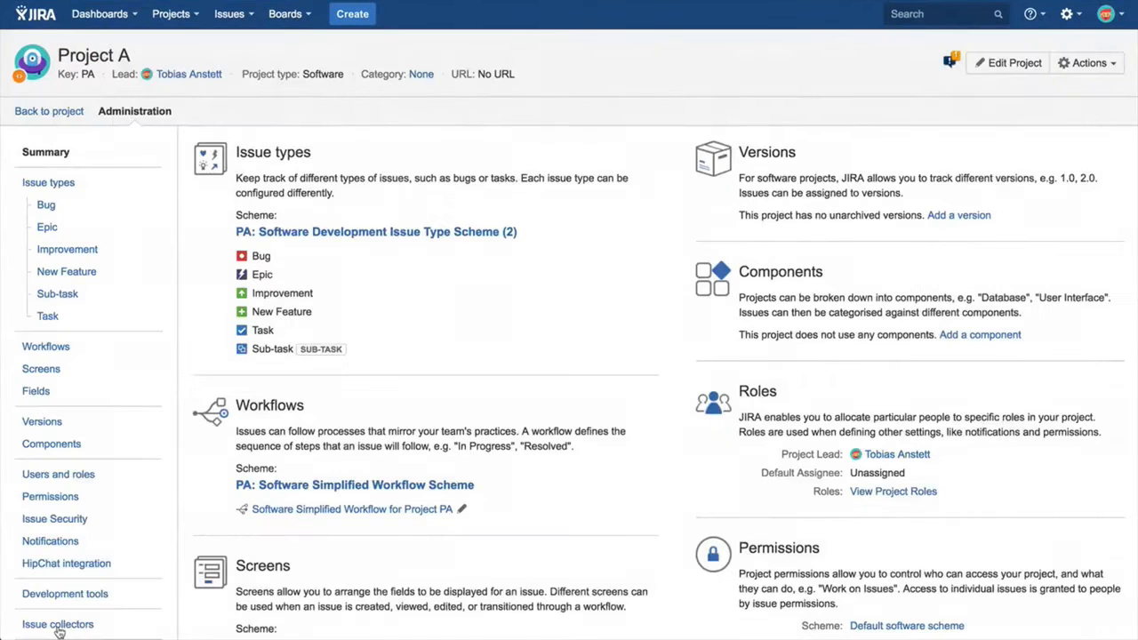
{"action": "scroll", "coordinate": [649, 456], "scroll_direction": "down", "scroll_amount": 10}
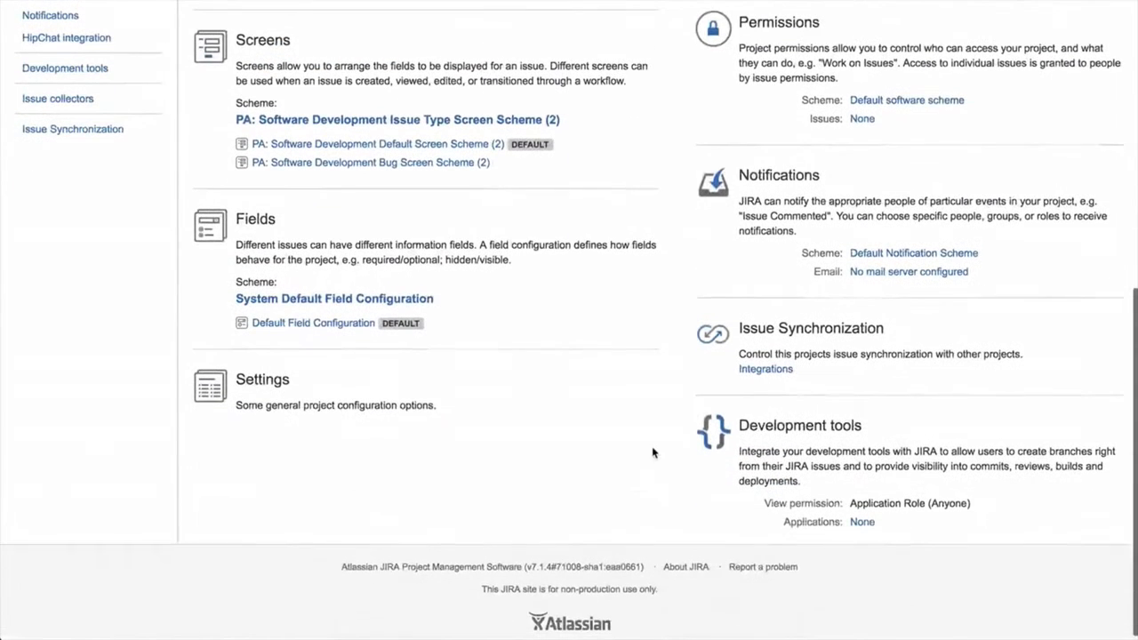
{"action": "left_click", "coordinate": [760, 371]}
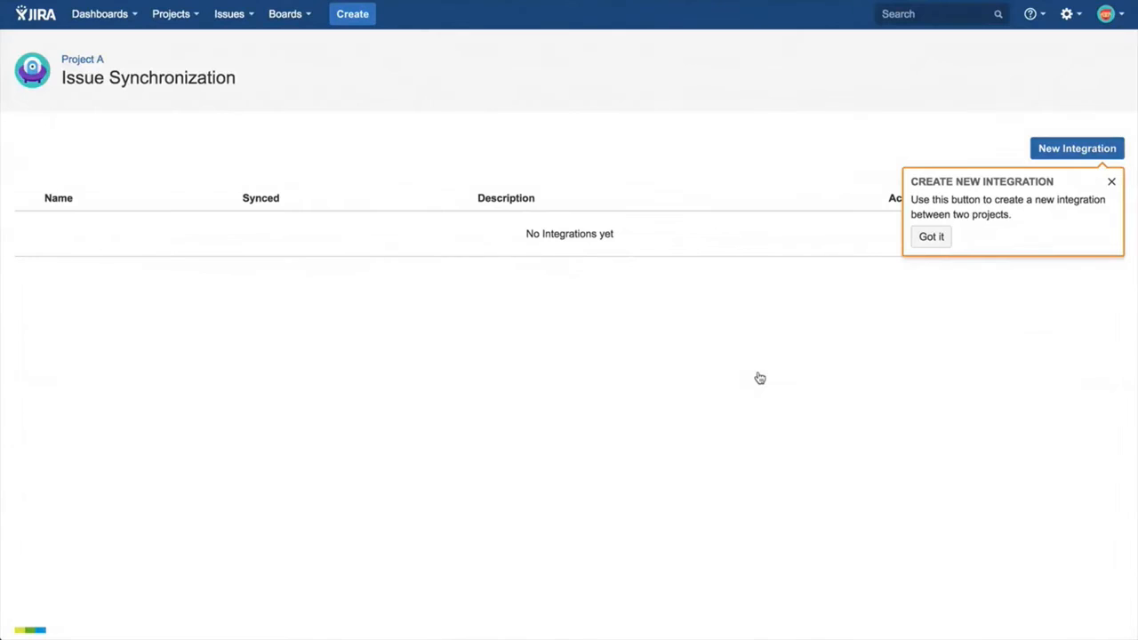
{"action": "left_click", "coordinate": [926, 240]}
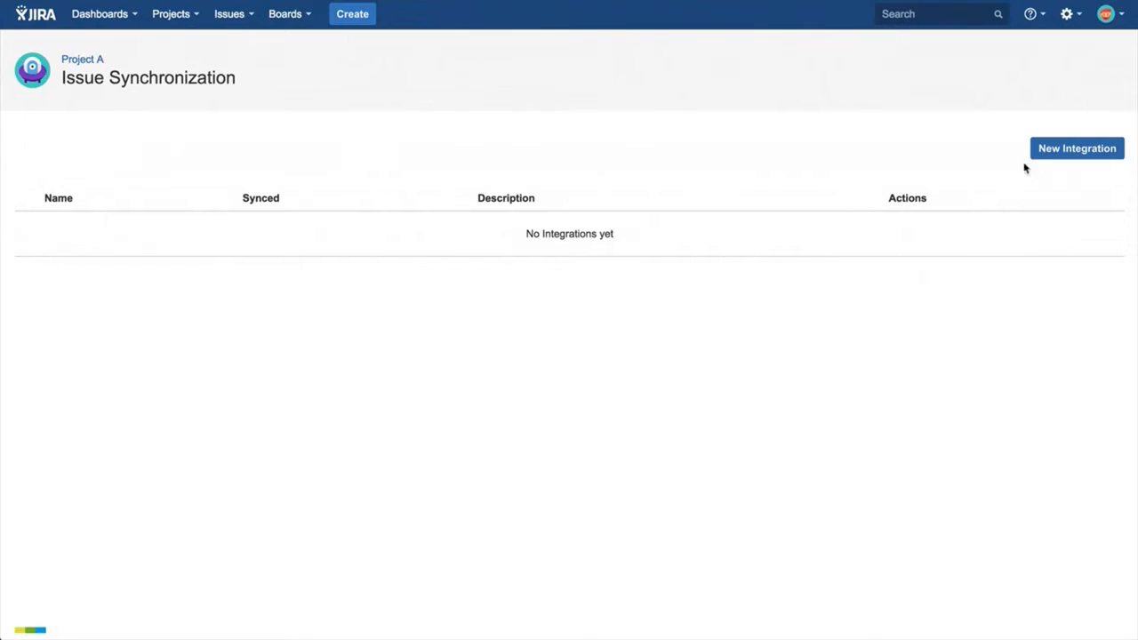
Start a new integration and enter syncuser as the first instance's integration user, along with the integration password.
{"action": "left_click", "coordinate": [1050, 153]}
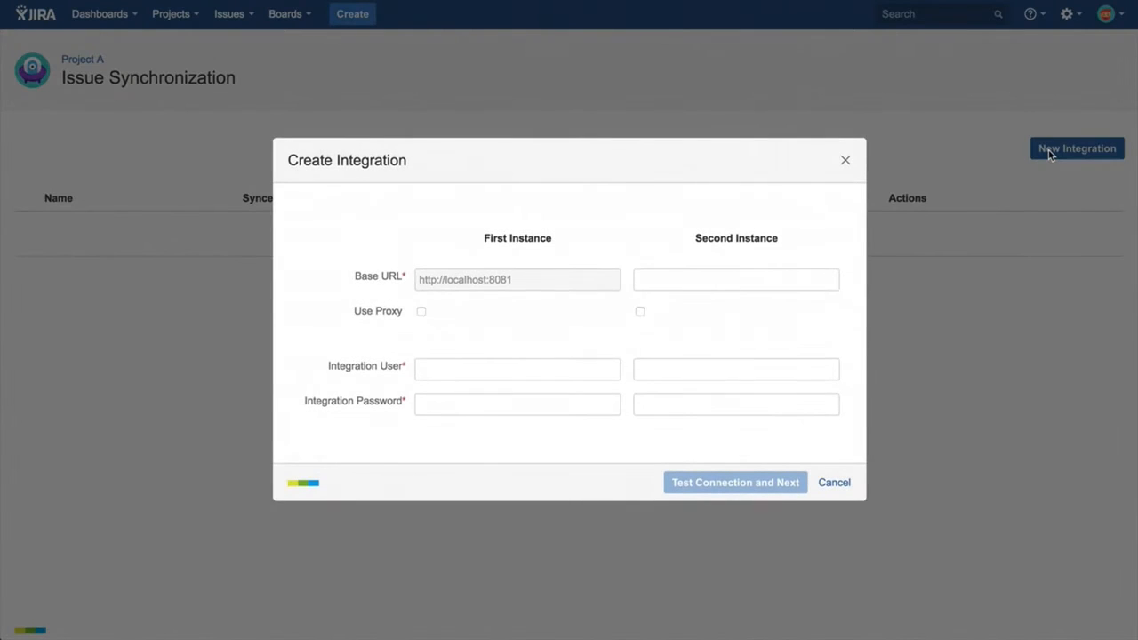
{"action": "left_click", "coordinate": [530, 367]}
{"action": "type", "text": "syncus"}
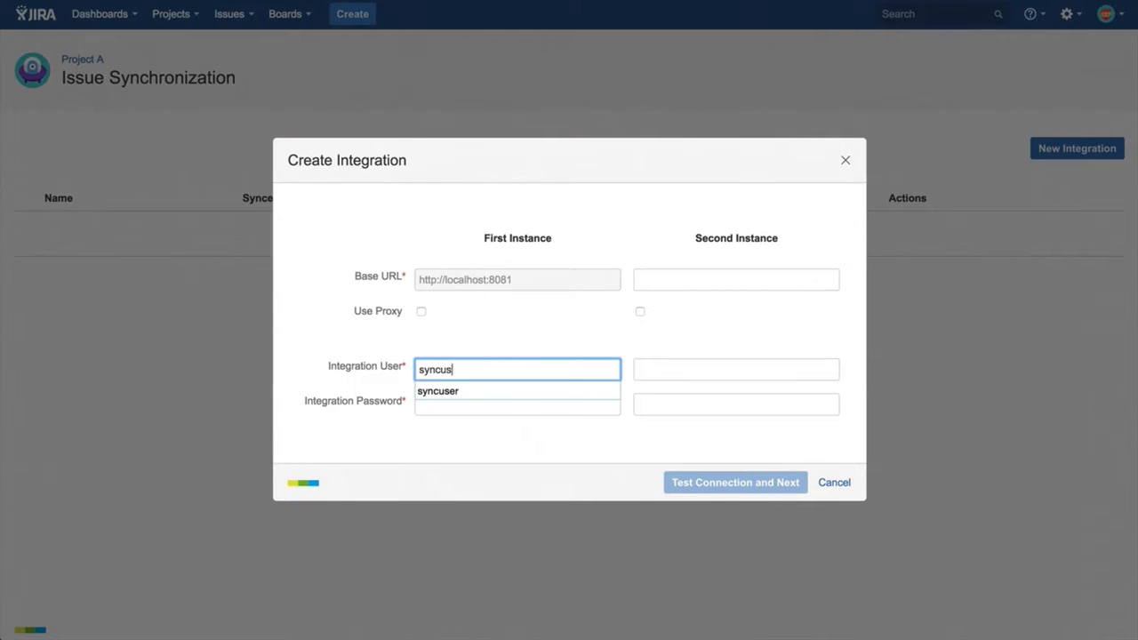
{"action": "type", "text": "er"}
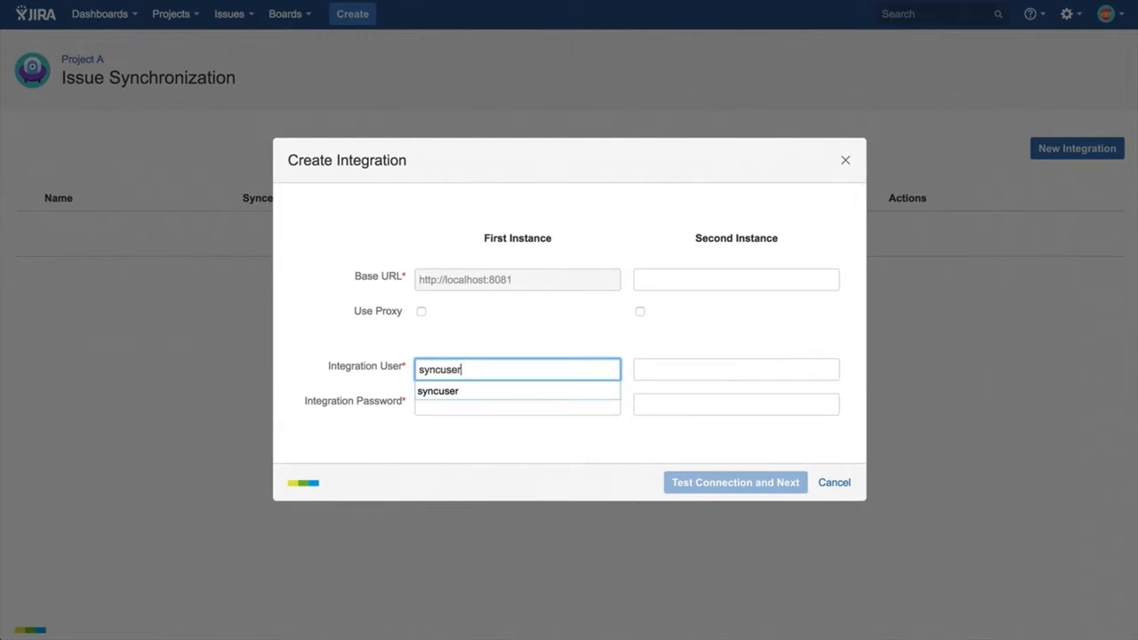
{"action": "left_click", "coordinate": [536, 395]}
{"action": "left_click", "coordinate": [528, 406]}
{"action": "type", "text": "syncuser"}
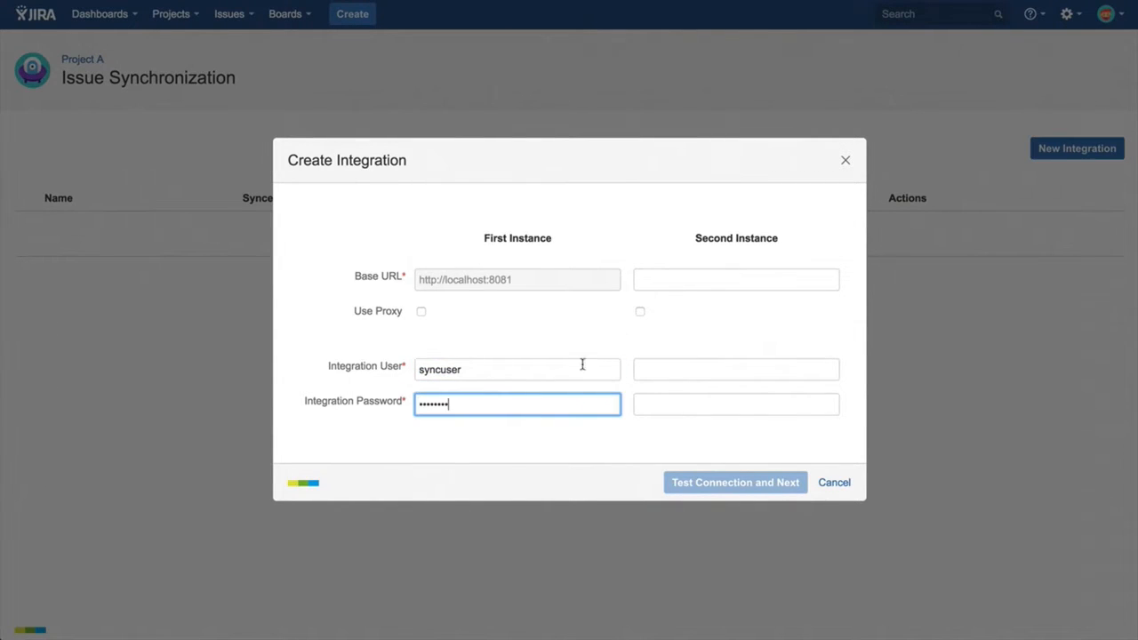
{"action": "left_click", "coordinate": [680, 285]}
{"action": "type", "text": "http"}
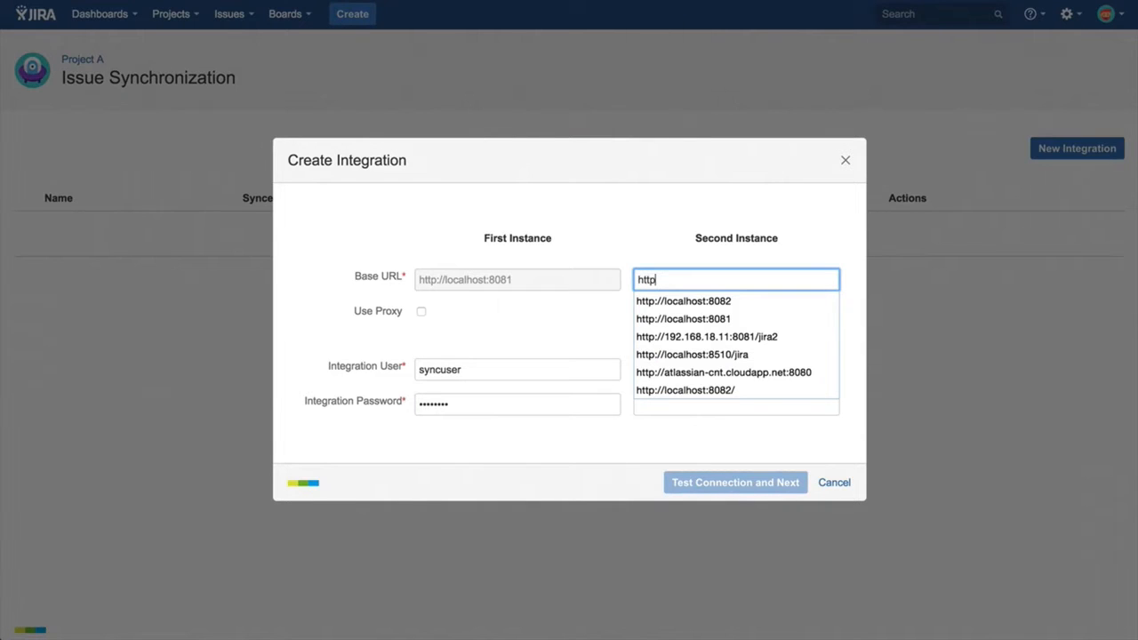
{"action": "type", "text": ":"}
{"action": "key", "text": "Down"}
{"action": "key", "text": "Tab"}
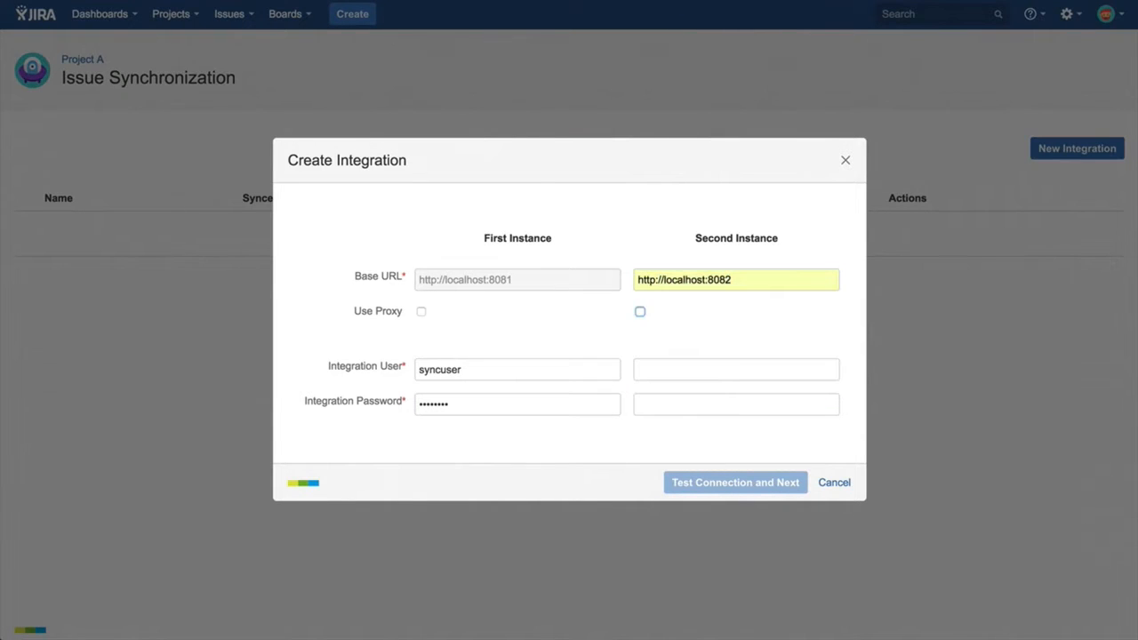
{"action": "key", "text": "Tab"}
{"action": "type", "text": "syncuser"}
{"action": "key", "text": "Tab"}
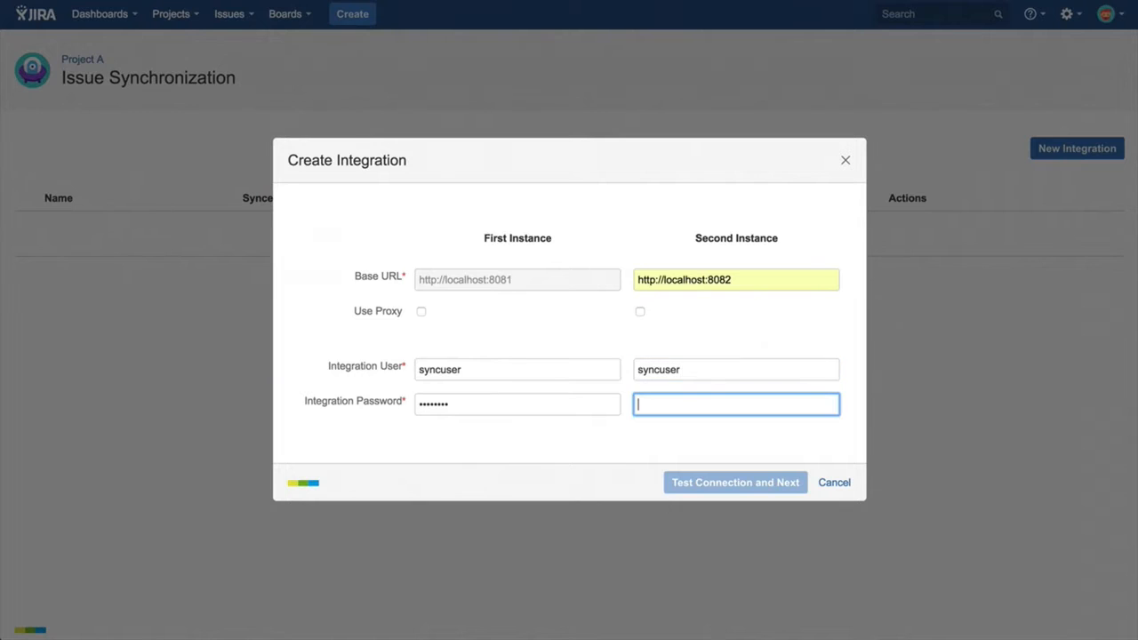
{"action": "type", "text": "syncuser"}
Test the connection and save the integration between Project A and Project B with the suggested name and description.
{"action": "left_click", "coordinate": [703, 492]}
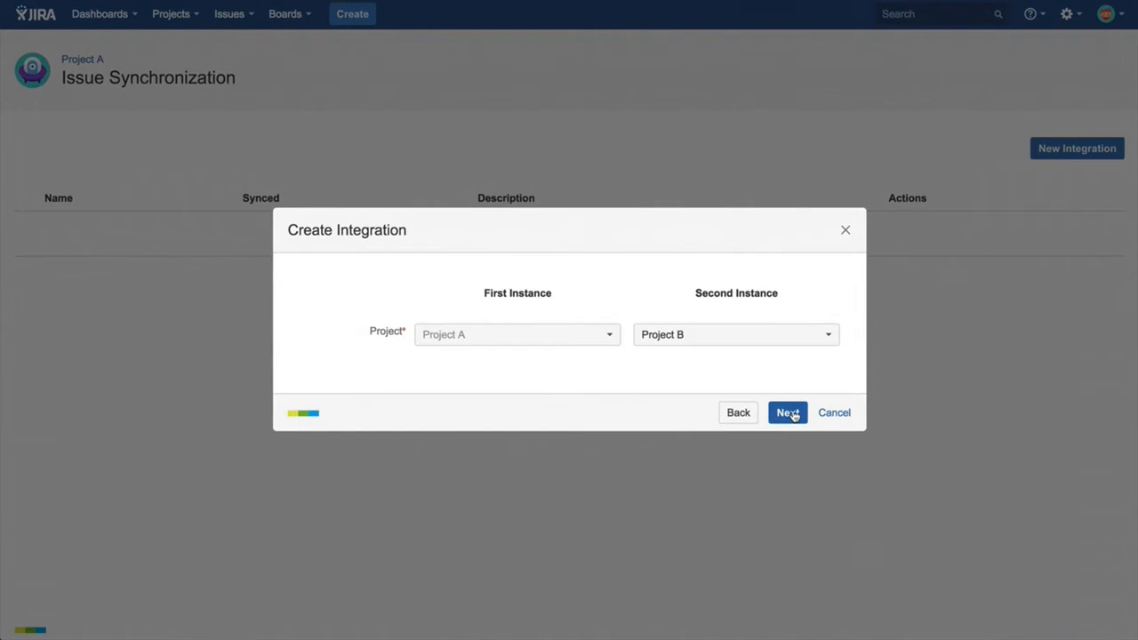
{"action": "left_click", "coordinate": [790, 414]}
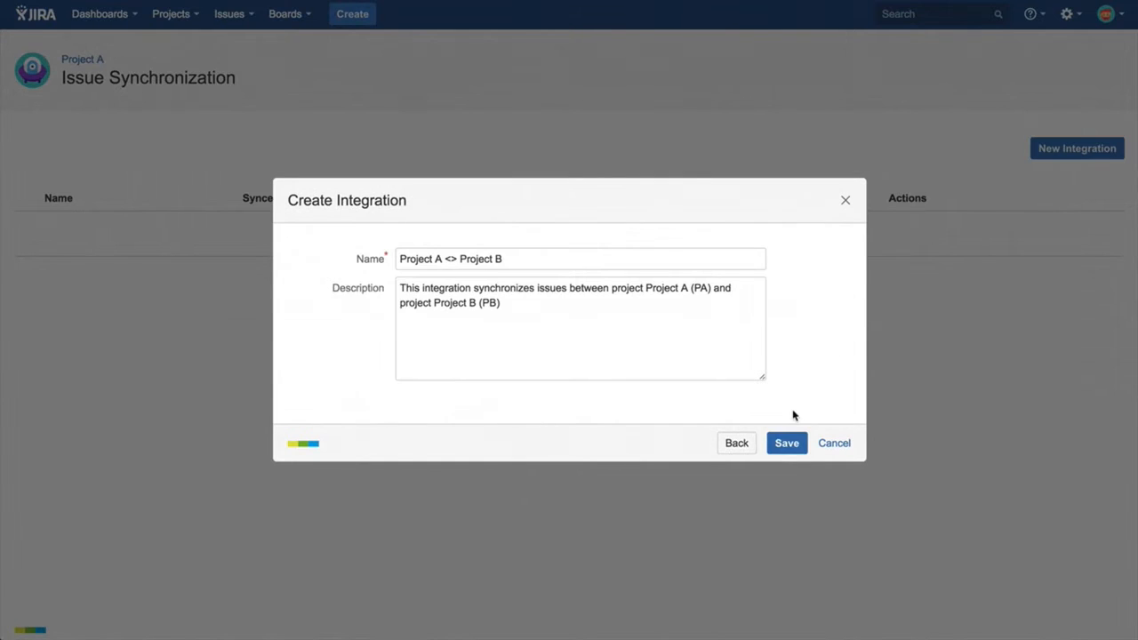
{"action": "left_click", "coordinate": [792, 445]}
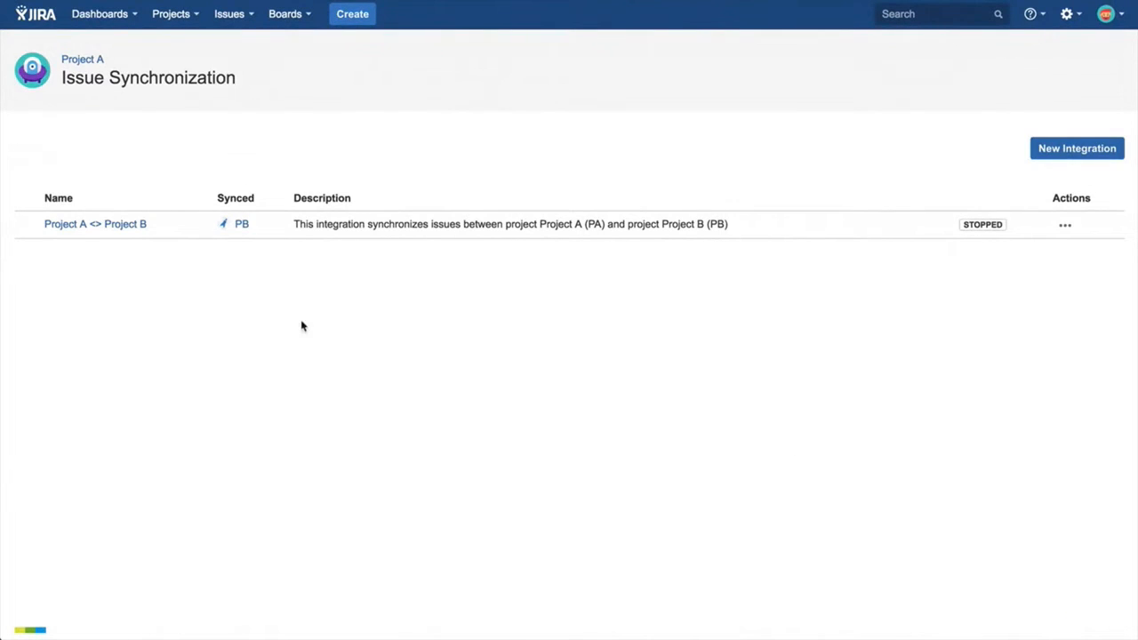
Open the configuration of the Project A <> Project B integration for editing.
{"action": "left_click", "coordinate": [129, 225]}
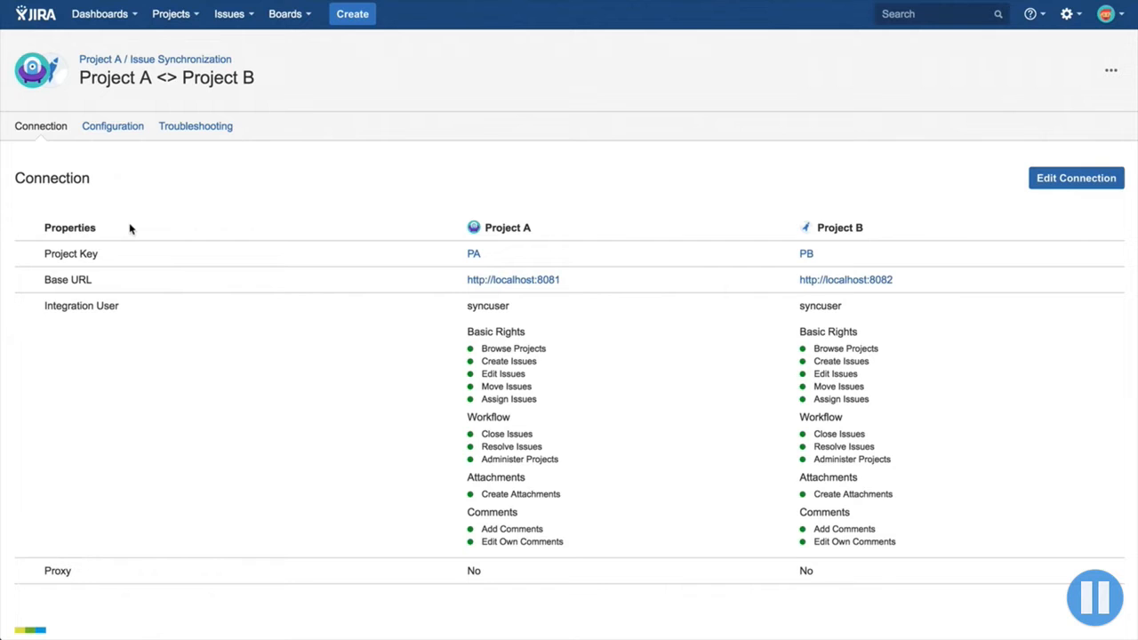
{"action": "left_click", "coordinate": [108, 129]}
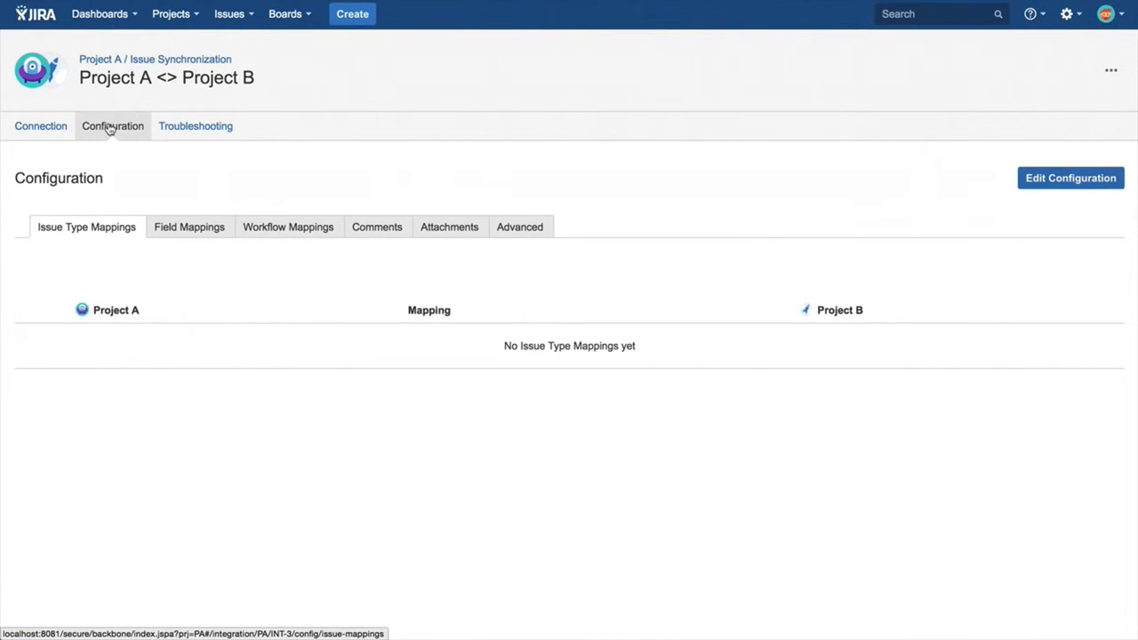
{"action": "left_click", "coordinate": [1038, 181]}
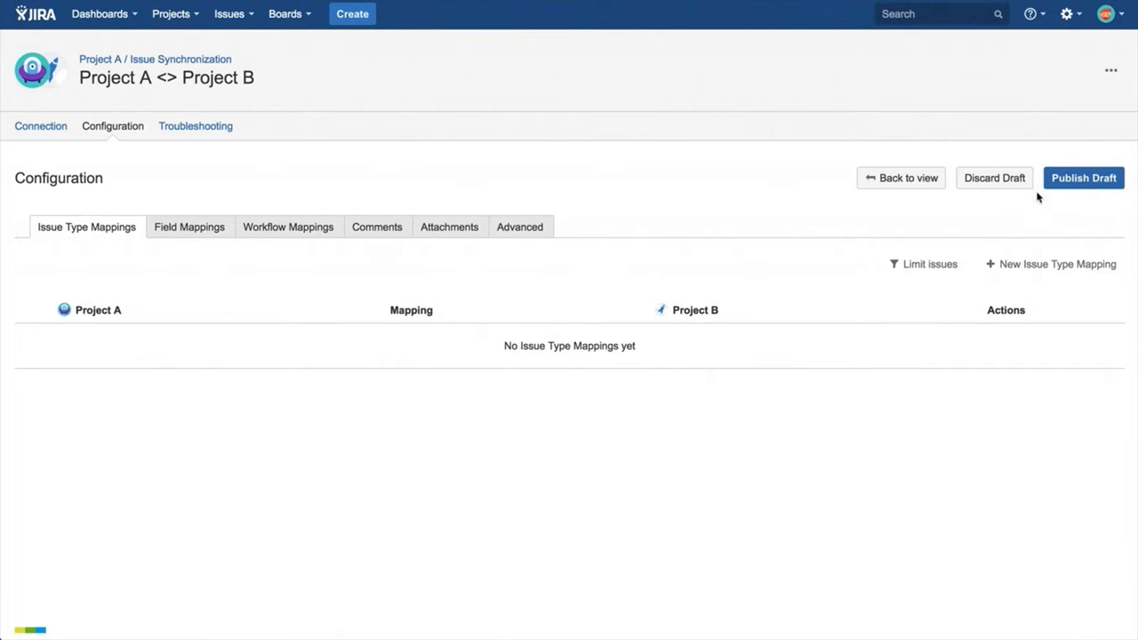
Create an Each other issue type mapping between Task in Project A and Task in Project B.
{"action": "left_click", "coordinate": [1022, 266]}
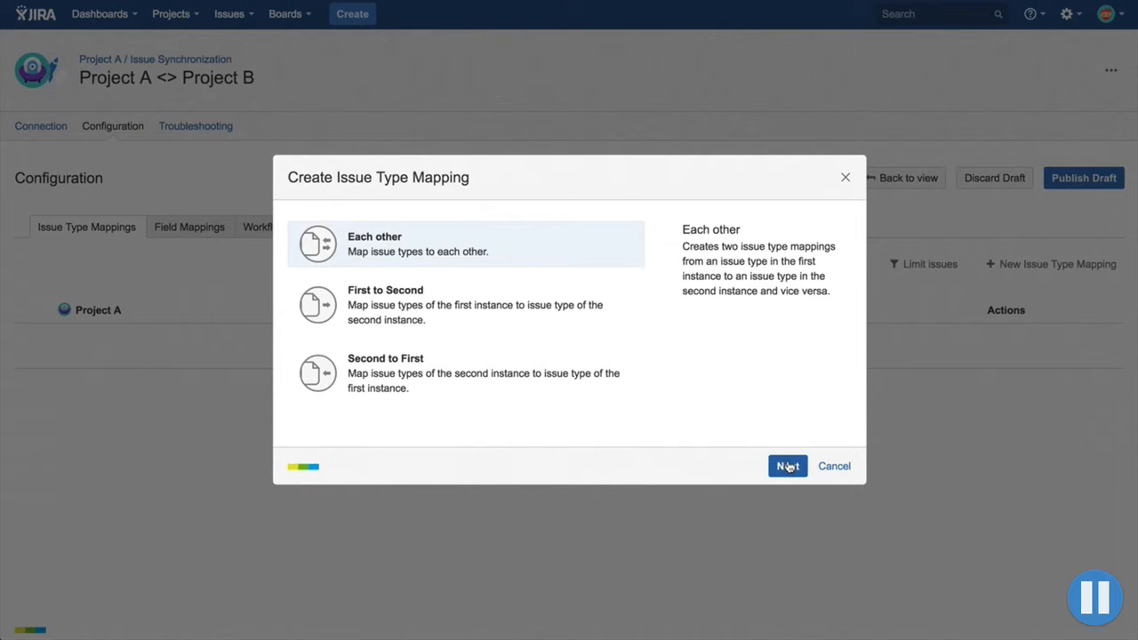
{"action": "left_click", "coordinate": [788, 466]}
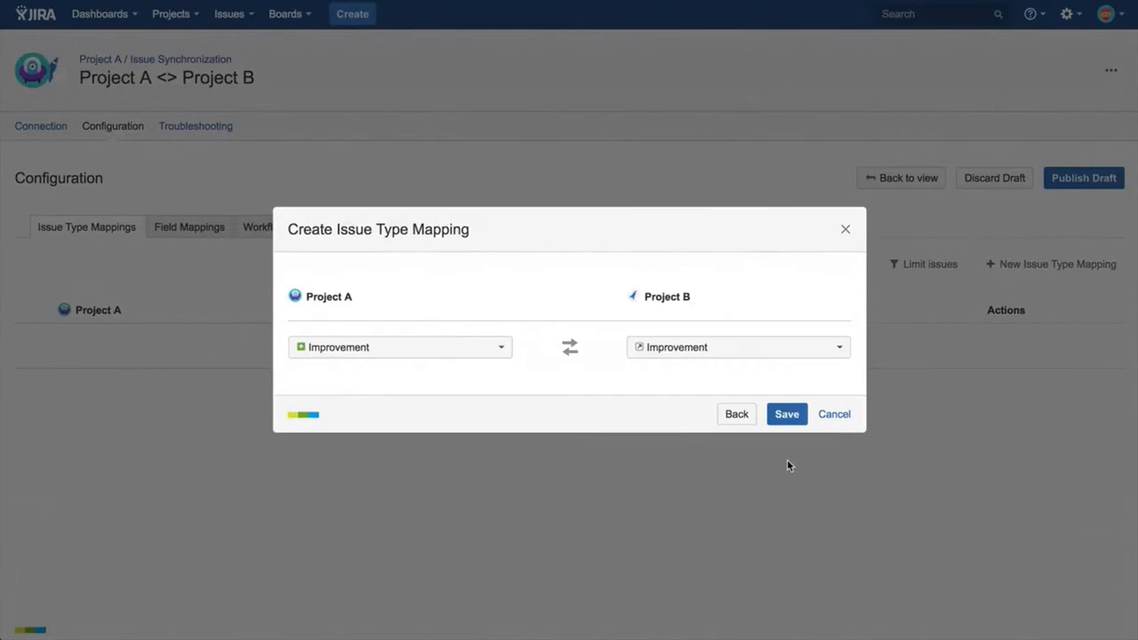
{"action": "left_click", "coordinate": [503, 349]}
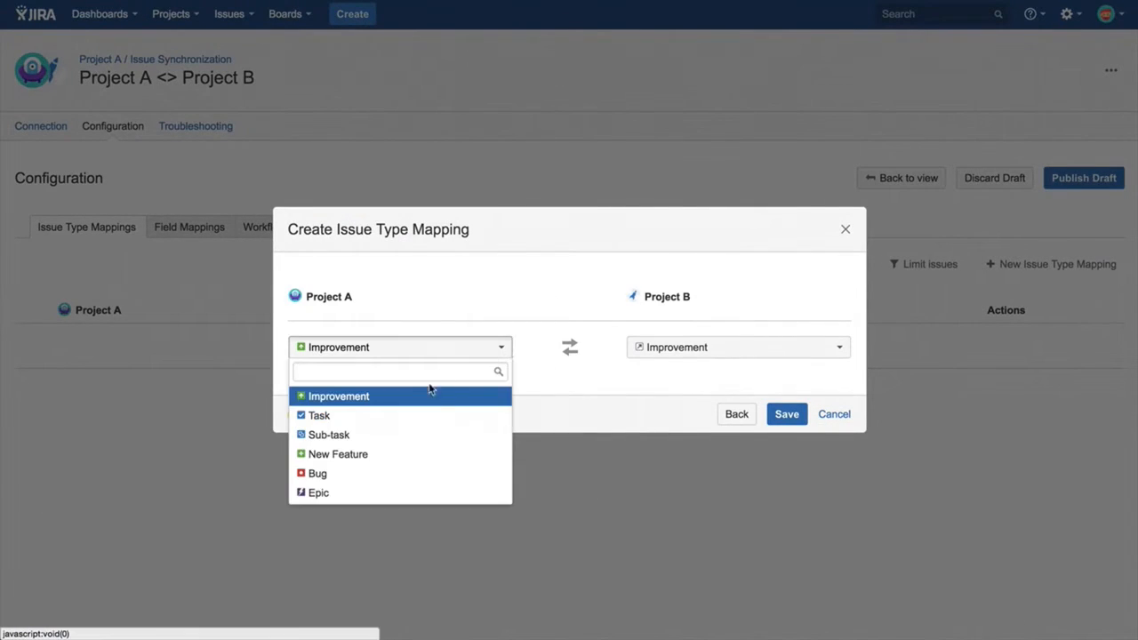
{"action": "left_click", "coordinate": [397, 415]}
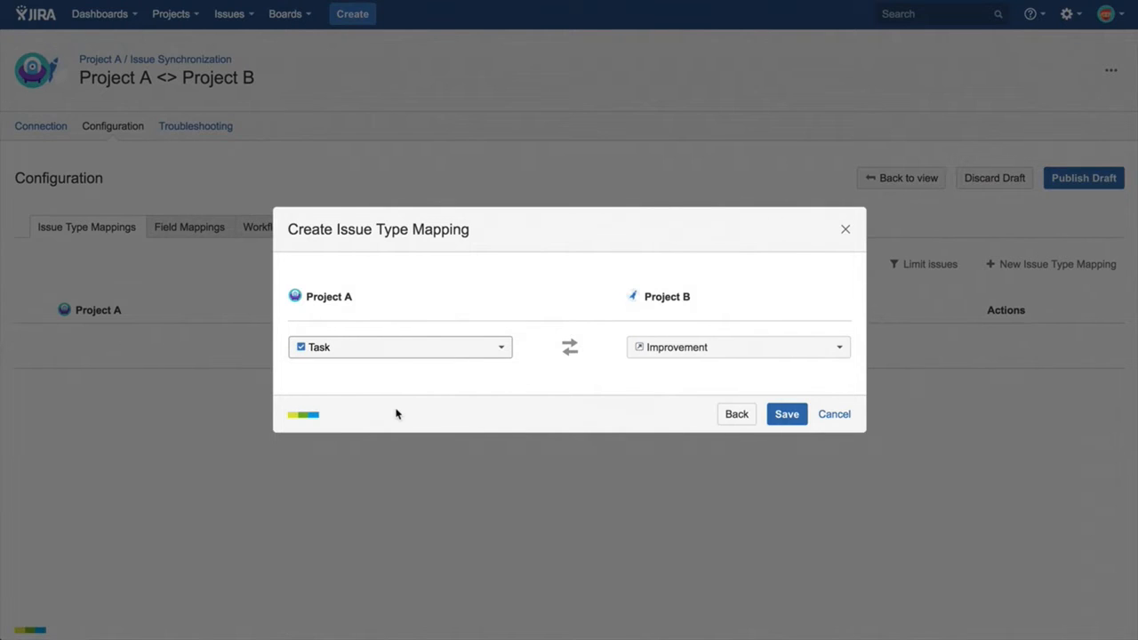
{"action": "left_click", "coordinate": [653, 348]}
{"action": "left_click", "coordinate": [647, 415]}
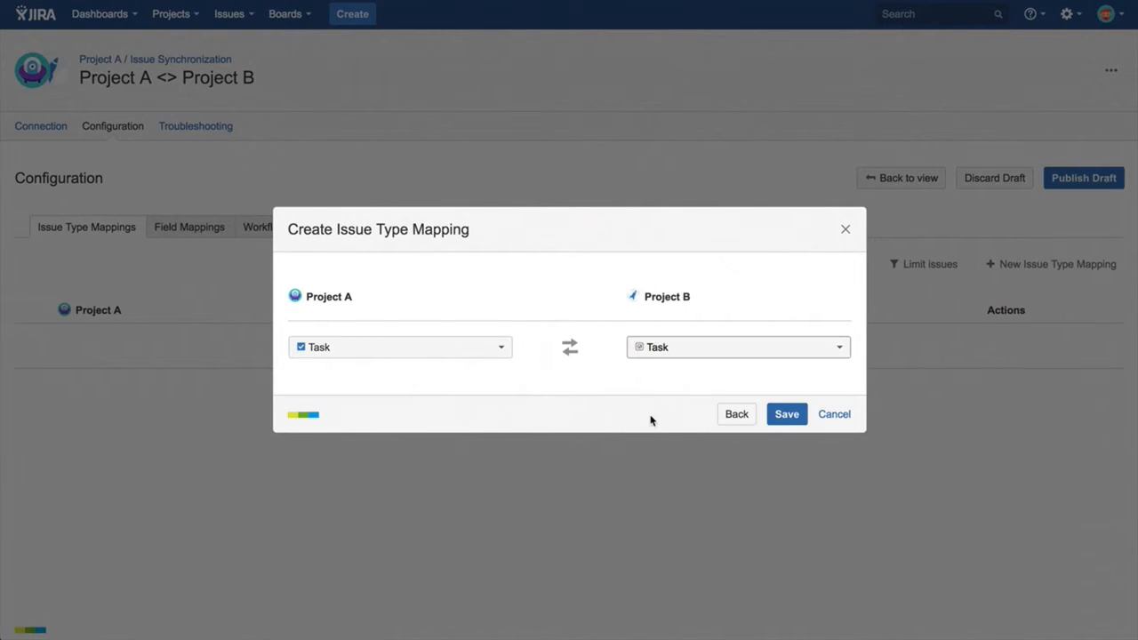
{"action": "left_click", "coordinate": [787, 415]}
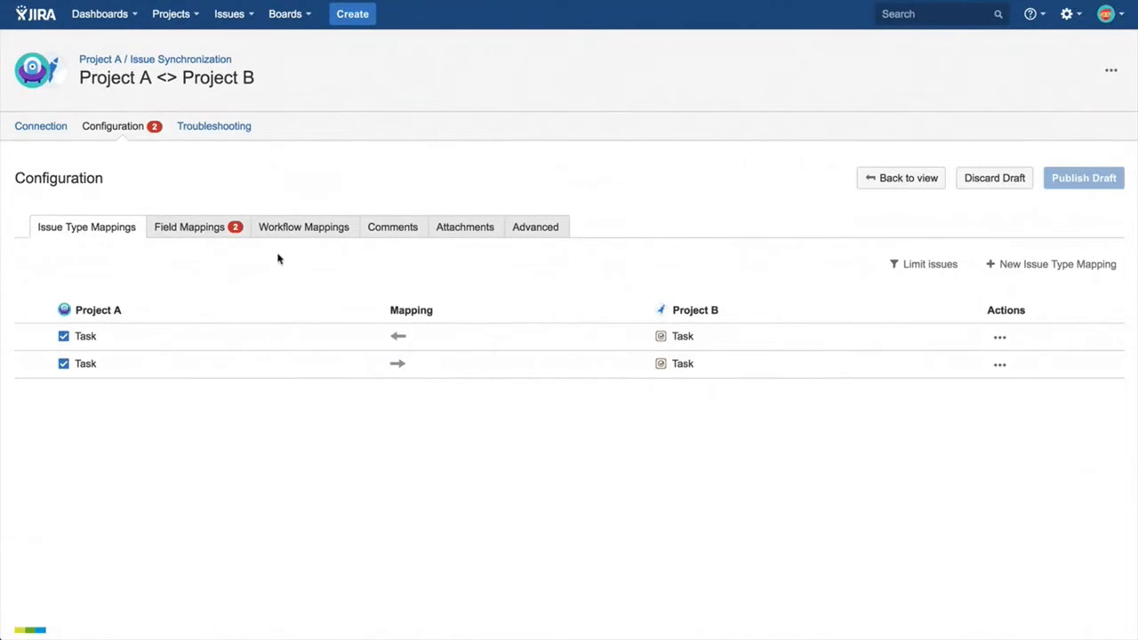
Review the conflict details for the field mappings and collapse them again.
{"action": "left_click", "coordinate": [218, 231]}
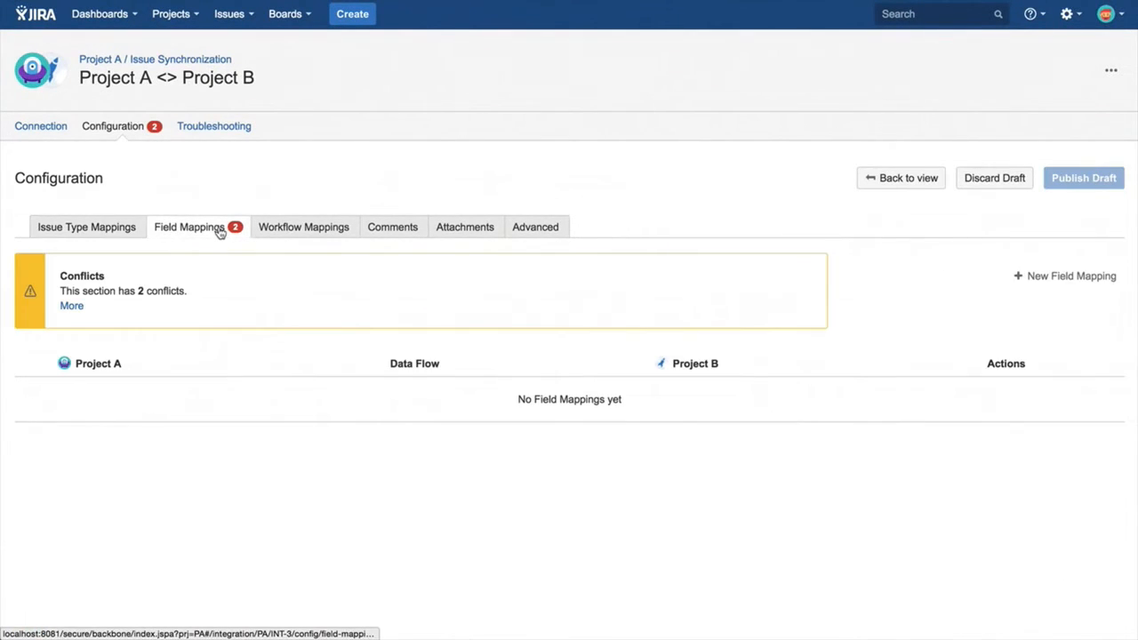
{"action": "left_click", "coordinate": [72, 307]}
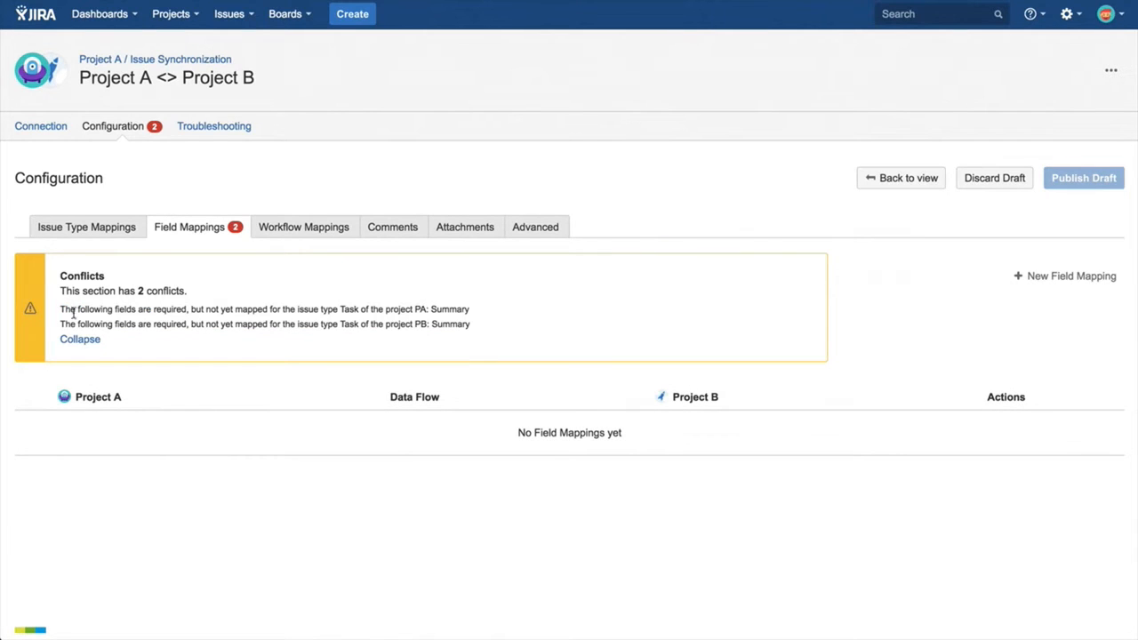
{"action": "left_click", "coordinate": [75, 342]}
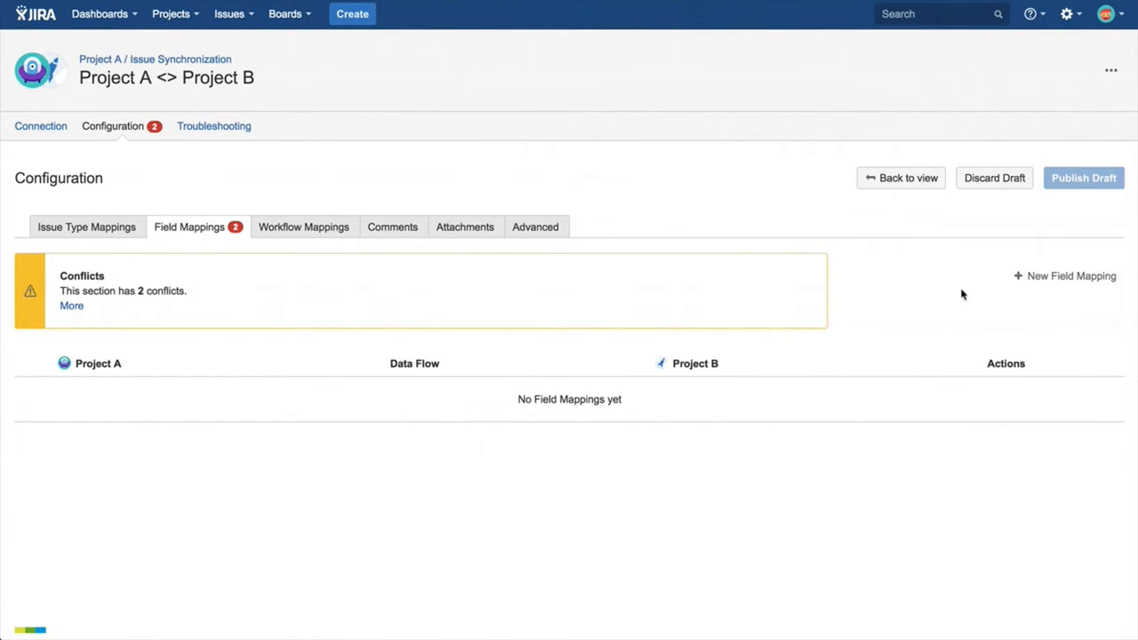
Create a bidirectional field mapping between Summary in Project A and Summary in Project B for all issue types.
{"action": "left_click", "coordinate": [1029, 281]}
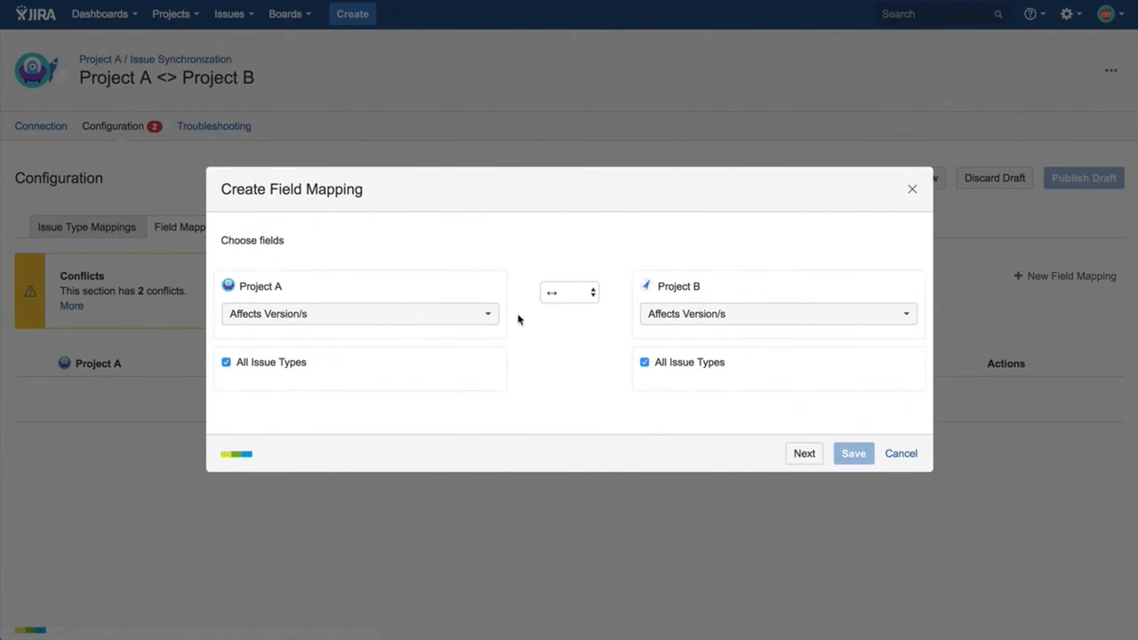
{"action": "left_click", "coordinate": [484, 313]}
{"action": "type", "text": "Summ"}
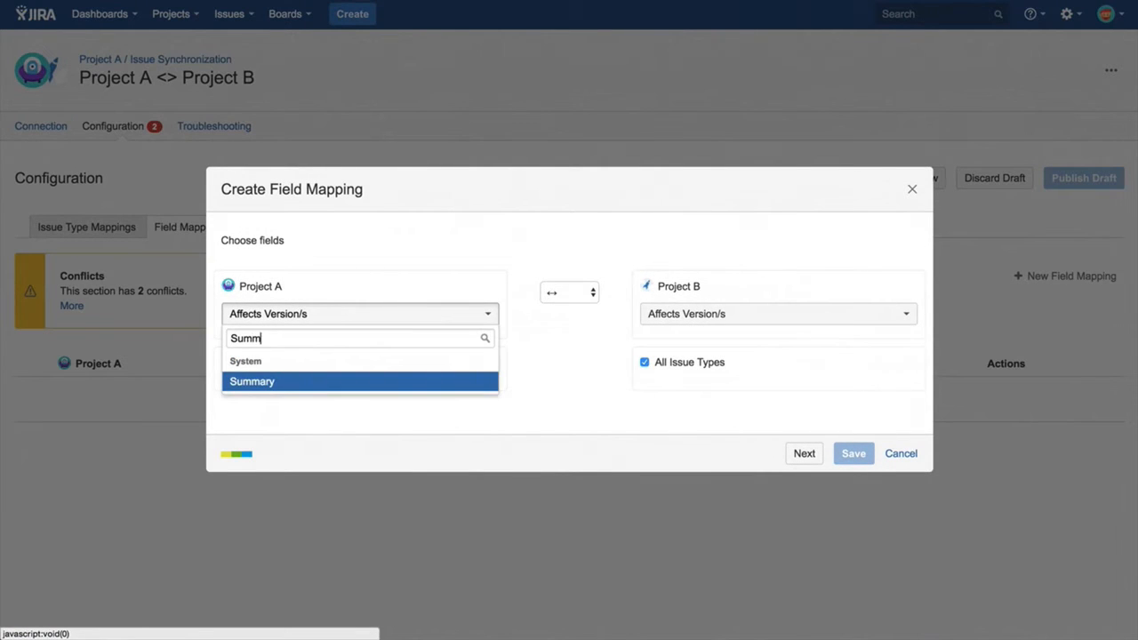
{"action": "key", "text": "Return"}
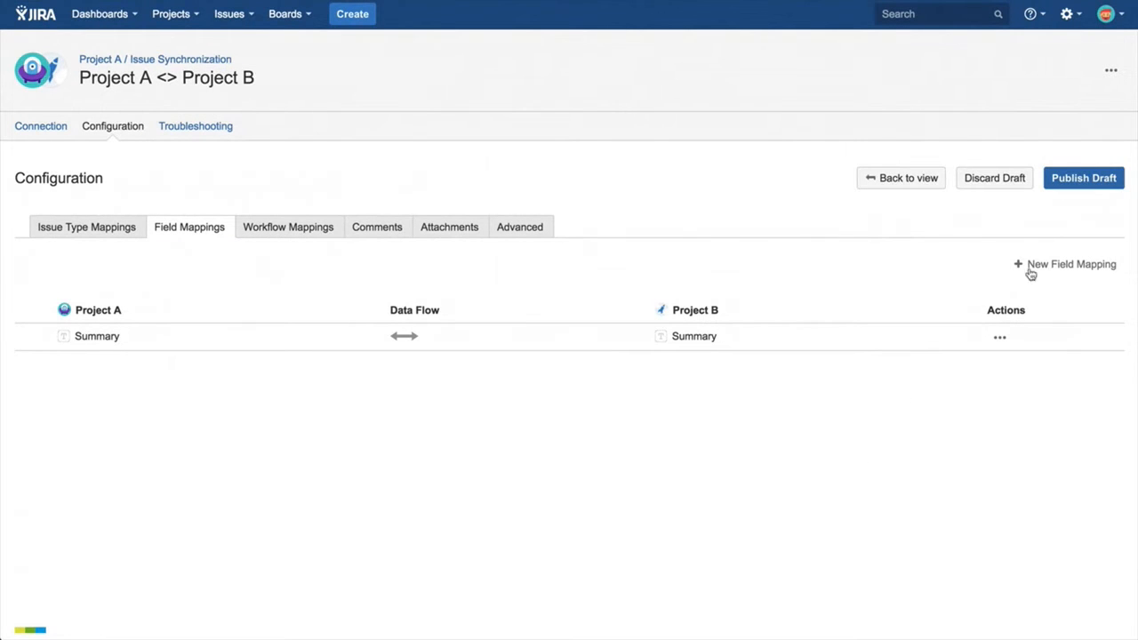
Add a bidirectional field mapping between Description in Project A and Description in Project B for all issue types.
{"action": "left_click", "coordinate": [1042, 260]}
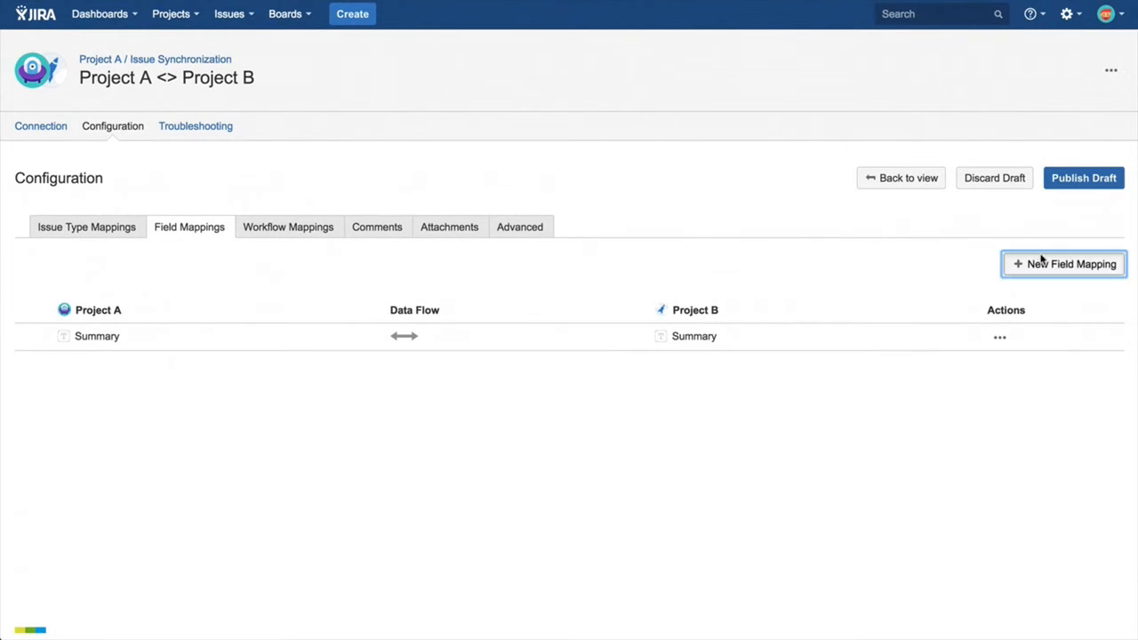
{"action": "left_click", "coordinate": [457, 313]}
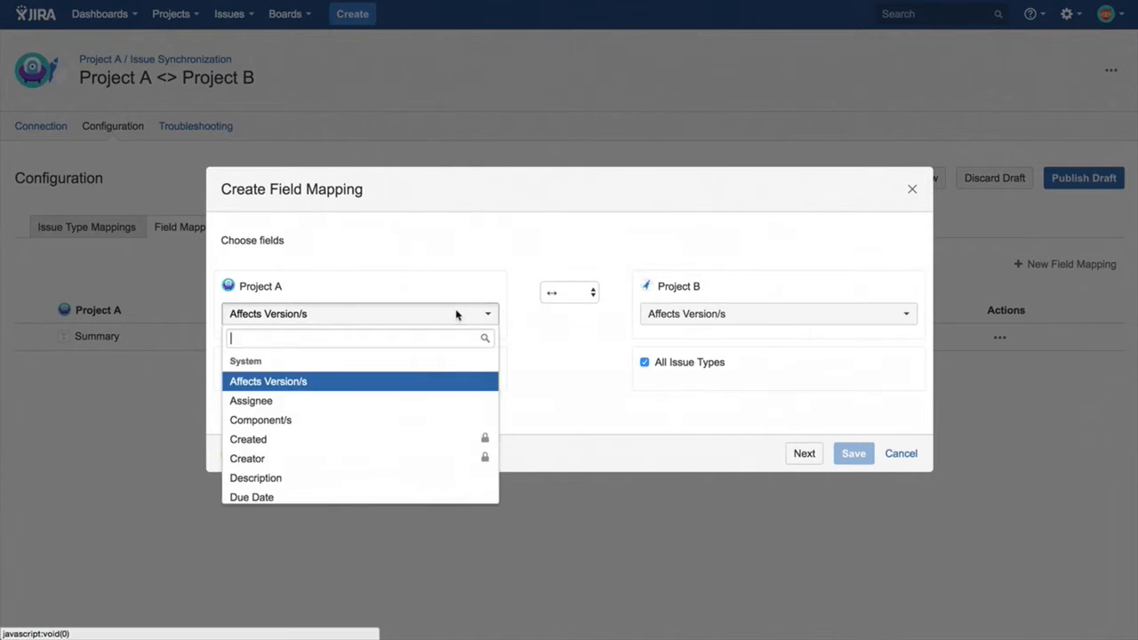
{"action": "type", "text": "Des"}
{"action": "key", "text": "Return"}
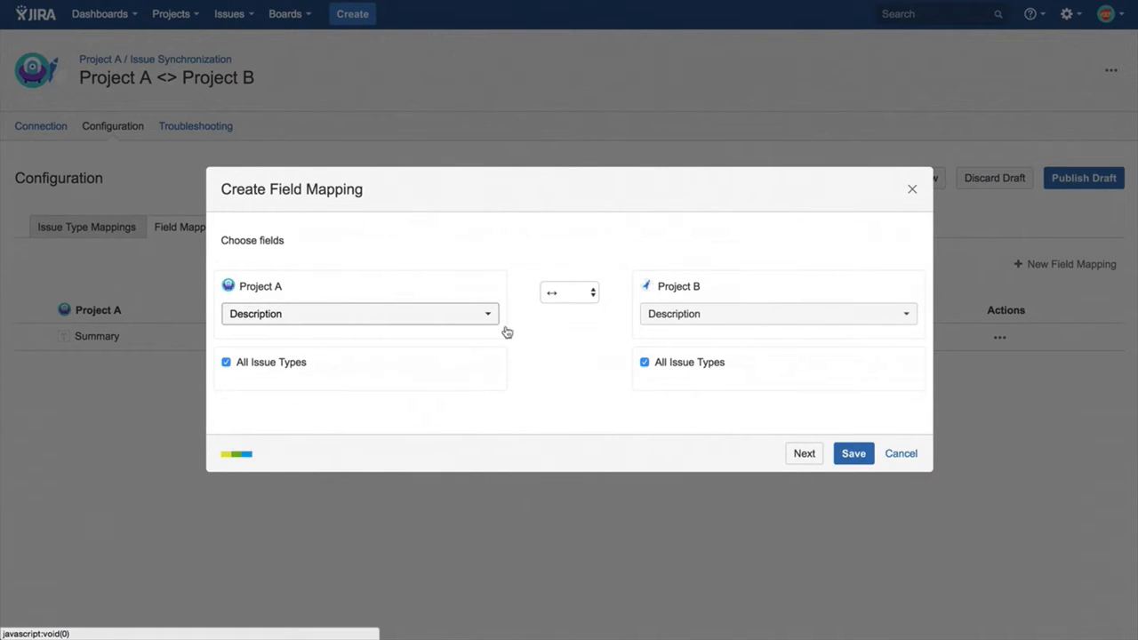
{"action": "left_click", "coordinate": [852, 457]}
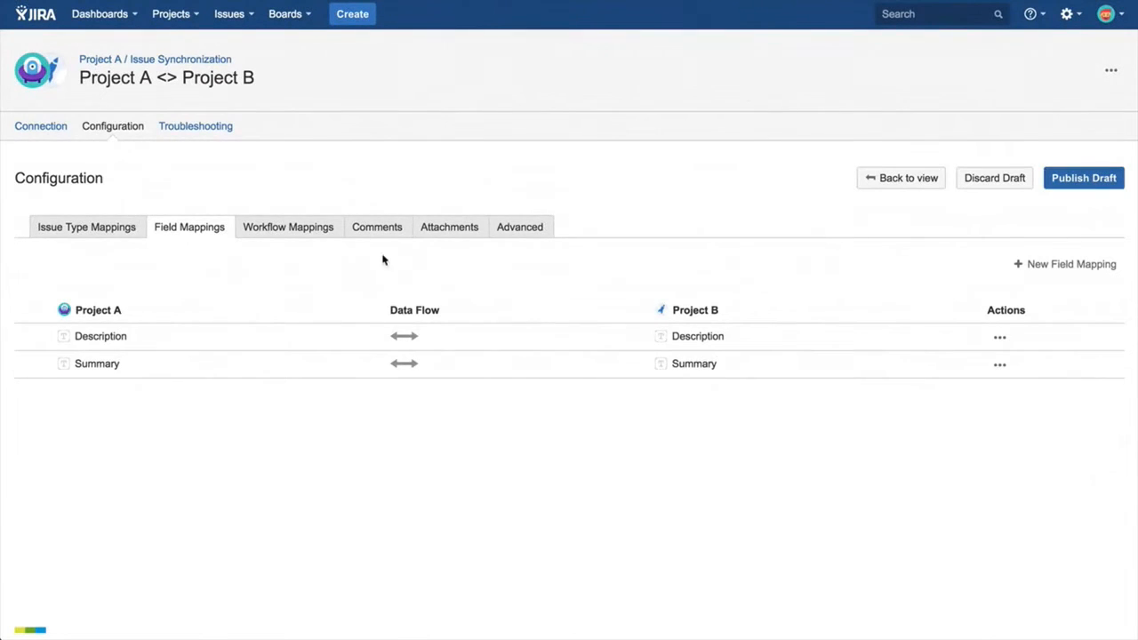
Add a default workflow rule for Project A: if Project A is To Do and Project B is In Progress, execute the In Progress transition.
{"action": "left_click", "coordinate": [329, 236]}
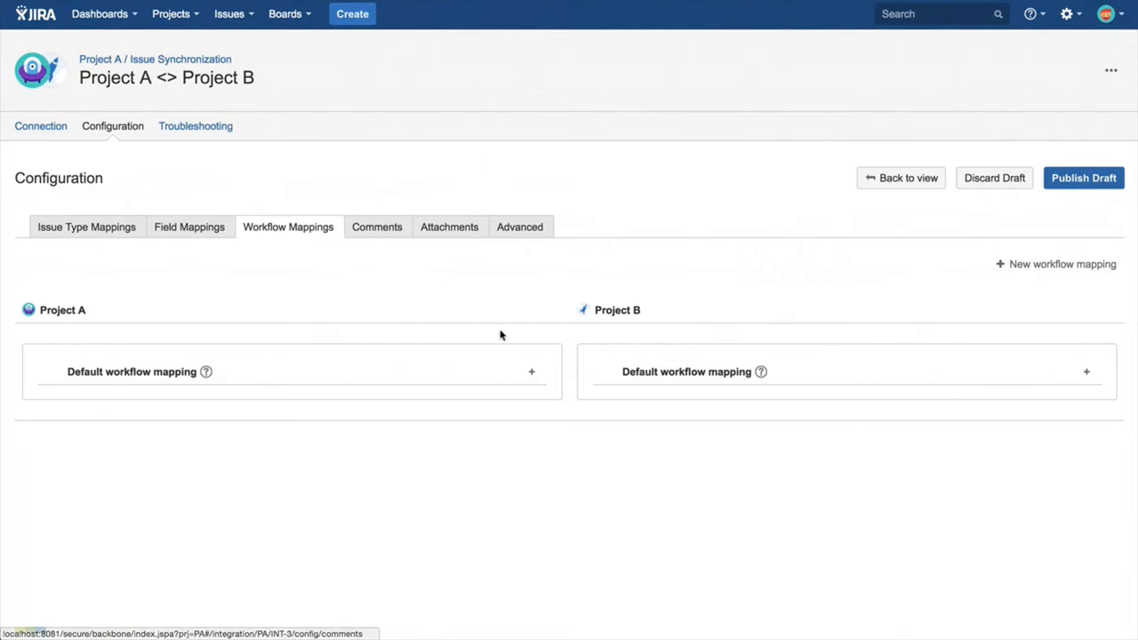
{"action": "left_click", "coordinate": [531, 371]}
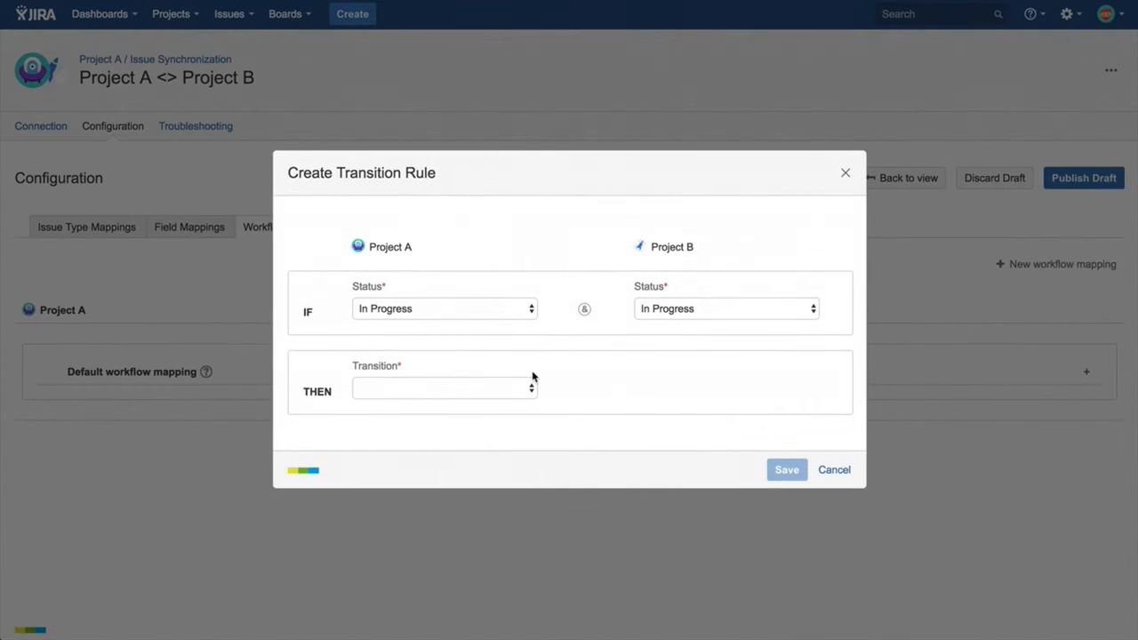
{"action": "left_click", "coordinate": [503, 309]}
{"action": "left_click", "coordinate": [487, 321]}
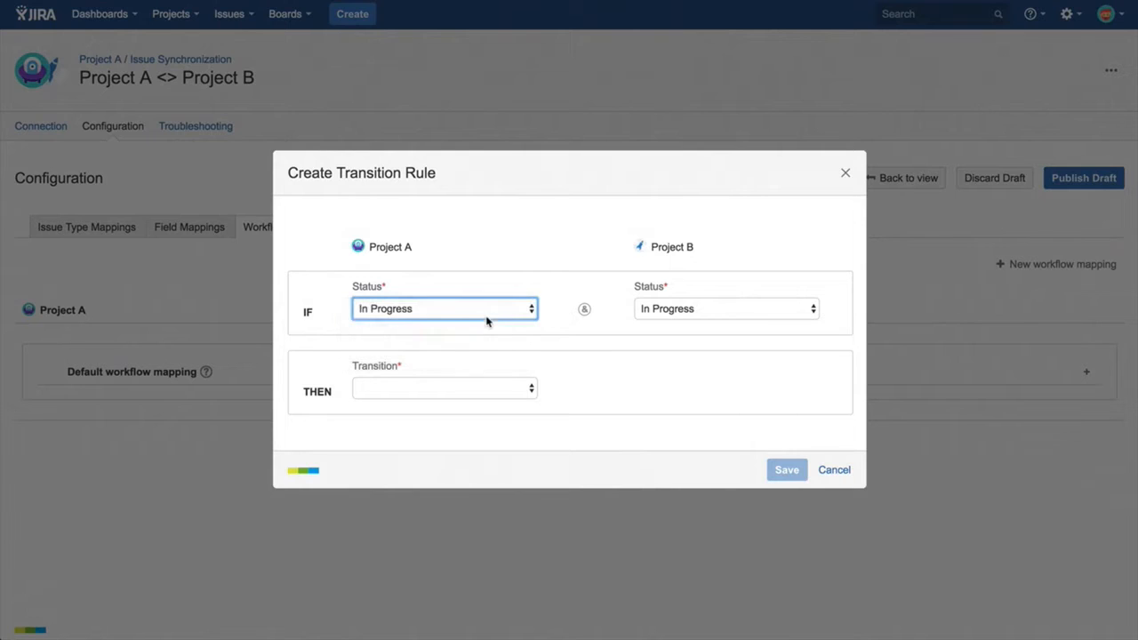
{"action": "left_click", "coordinate": [467, 386]}
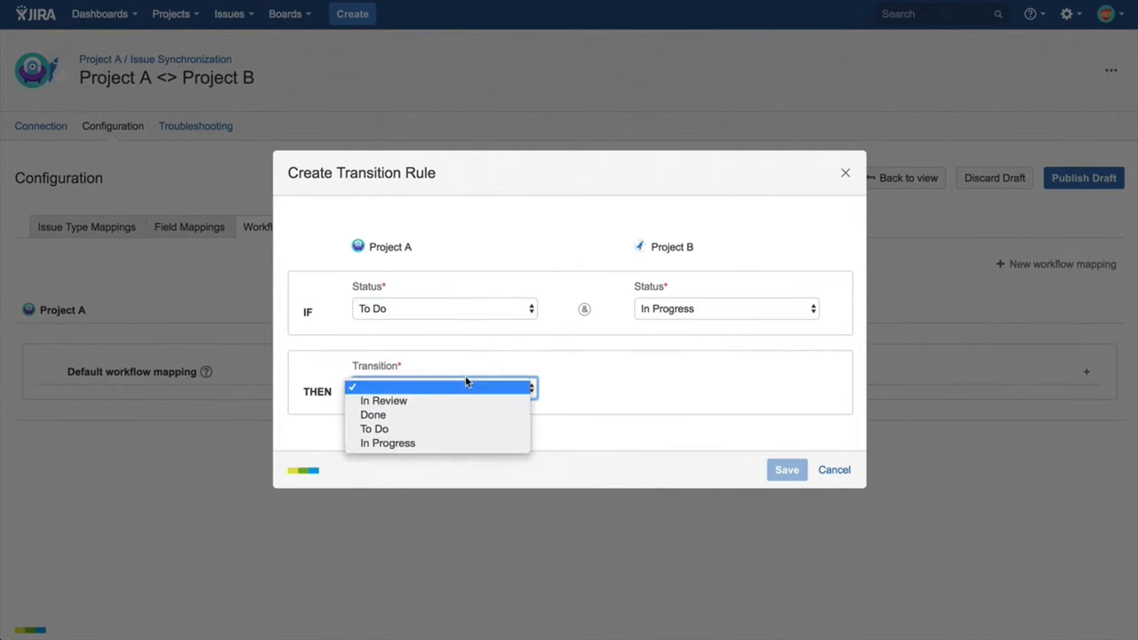
{"action": "left_click", "coordinate": [435, 443]}
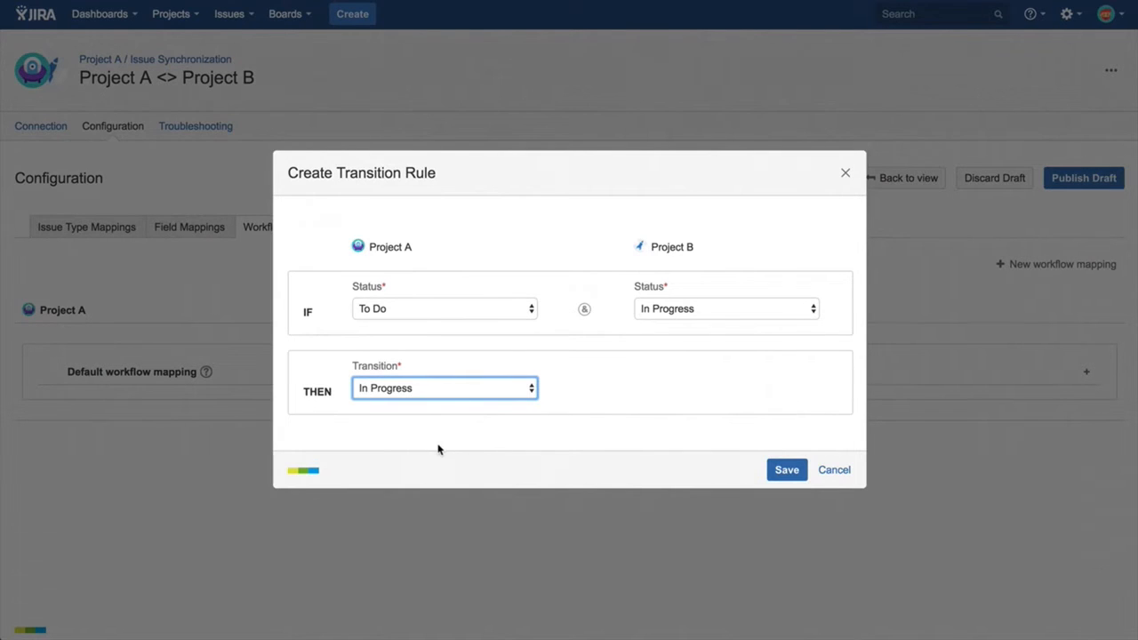
{"action": "left_click", "coordinate": [783, 476]}
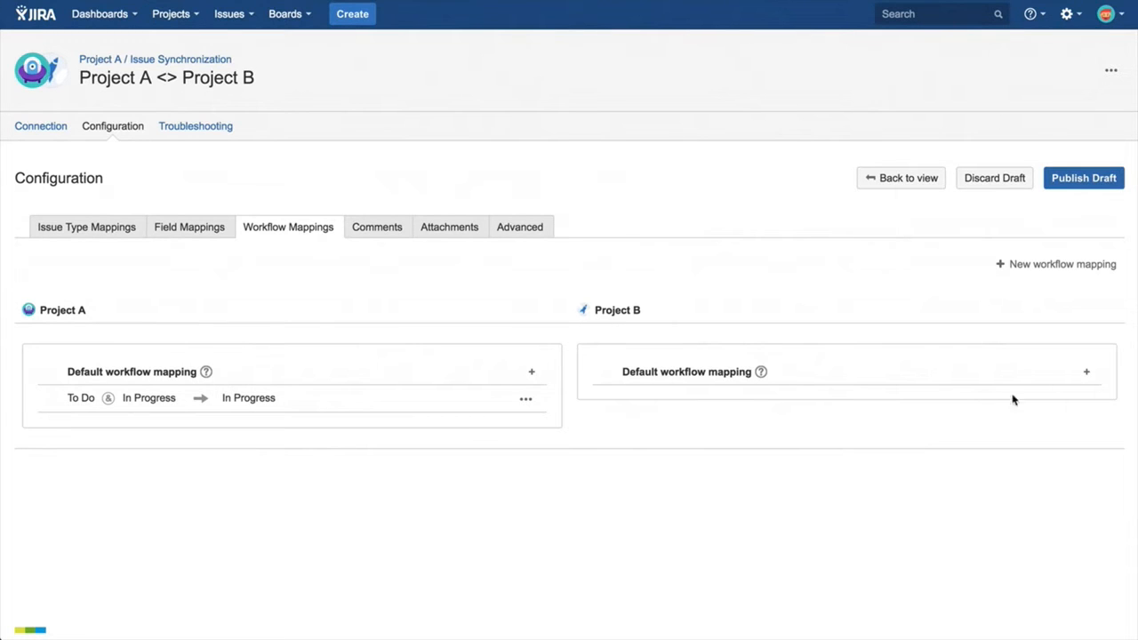
Add a default workflow rule for Project B: if Project A is In Progress and Project B is To Do, execute Start Progress.
{"action": "left_click", "coordinate": [1087, 372]}
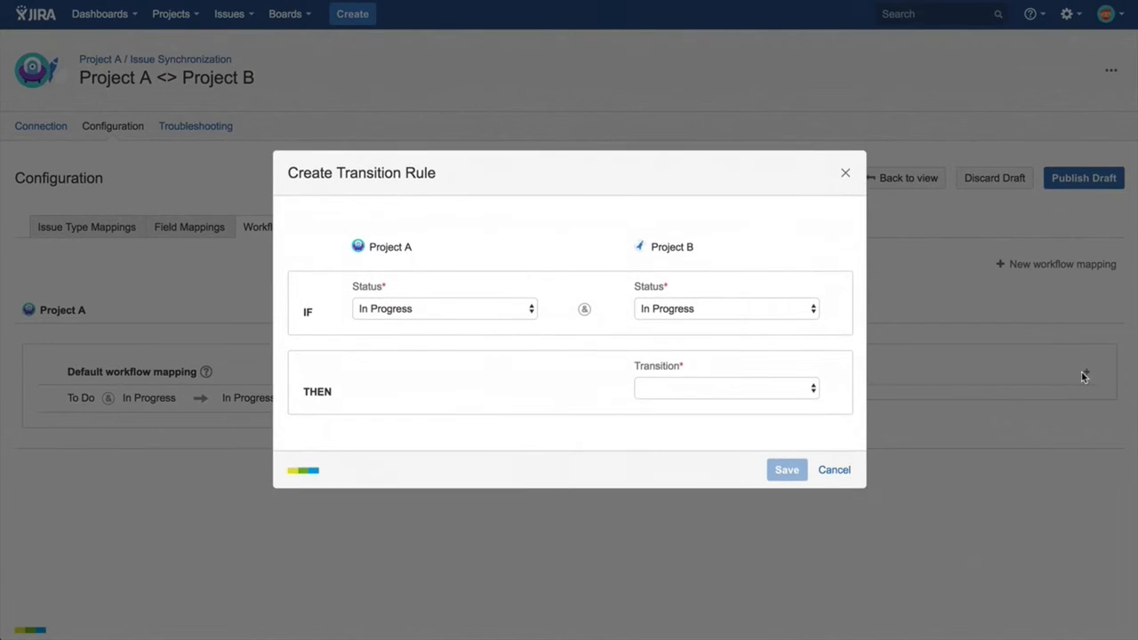
{"action": "left_click", "coordinate": [747, 311]}
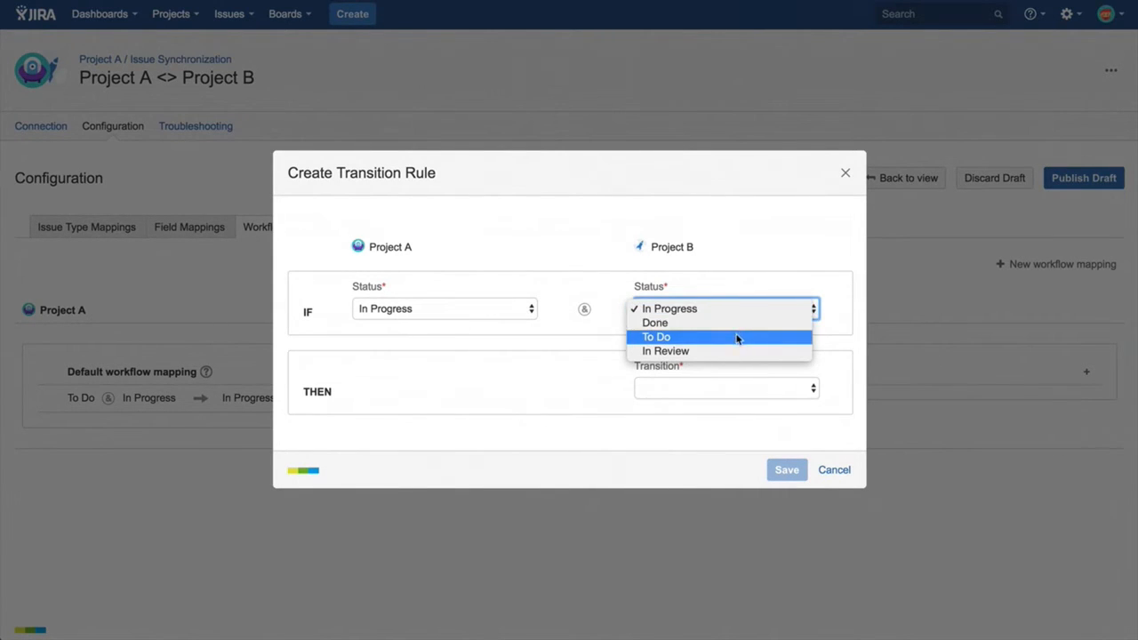
{"action": "left_click", "coordinate": [737, 337]}
{"action": "left_click", "coordinate": [718, 391]}
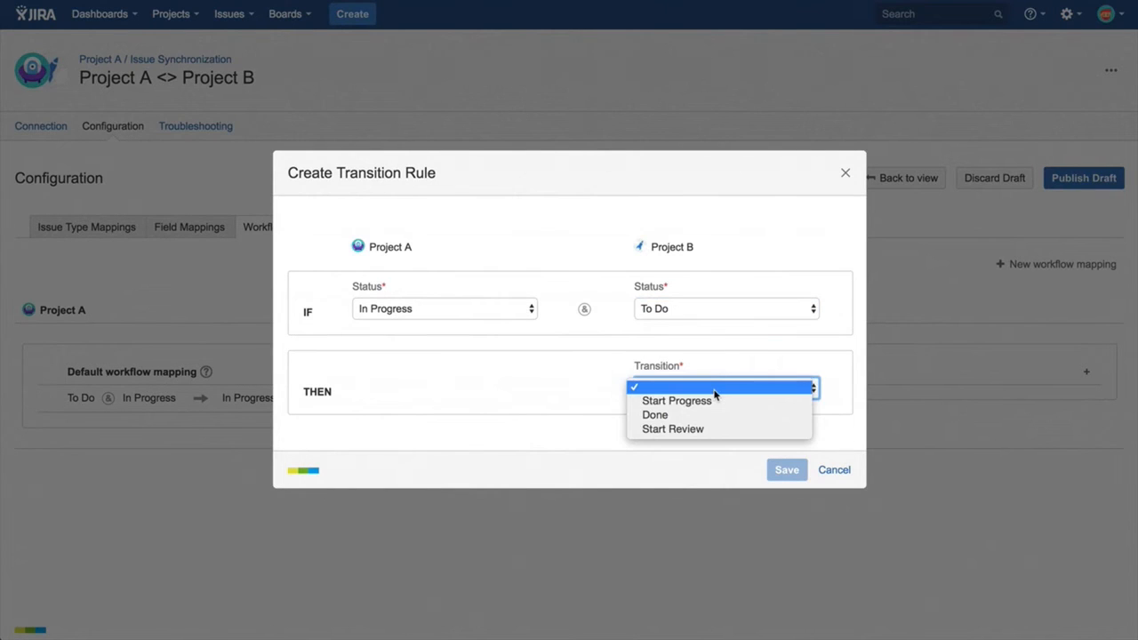
{"action": "left_click", "coordinate": [712, 401]}
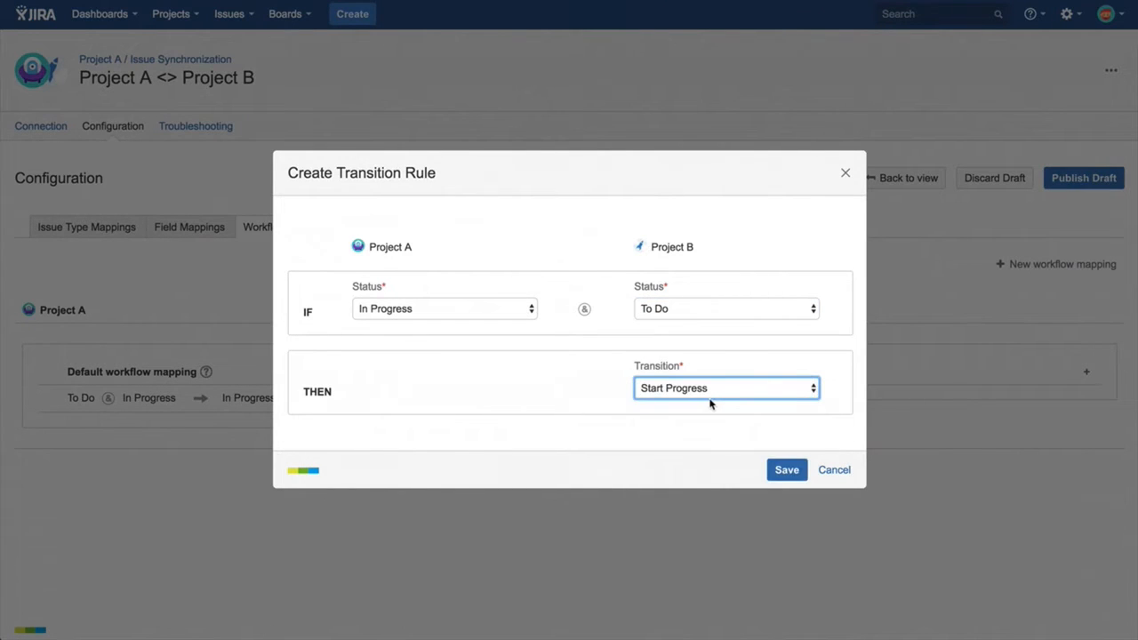
{"action": "left_click", "coordinate": [785, 470]}
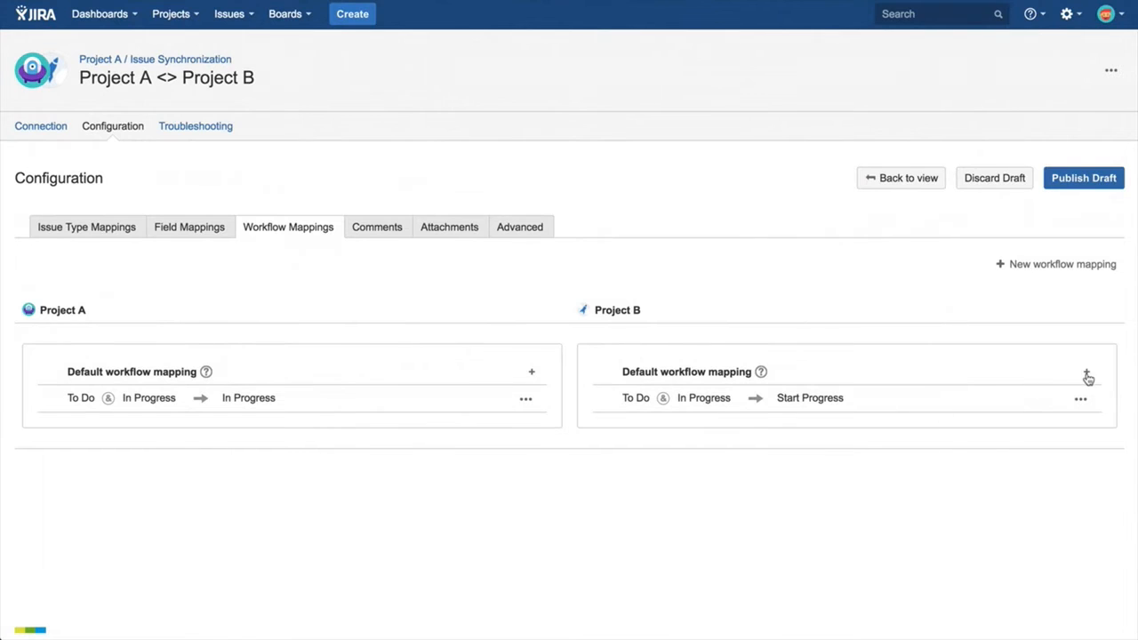
Add a second workflow rule for Project B: if Project A is Done and Project B is In Progress, execute the Done transition.
{"action": "left_click", "coordinate": [1086, 374]}
{"action": "left_click", "coordinate": [520, 311]}
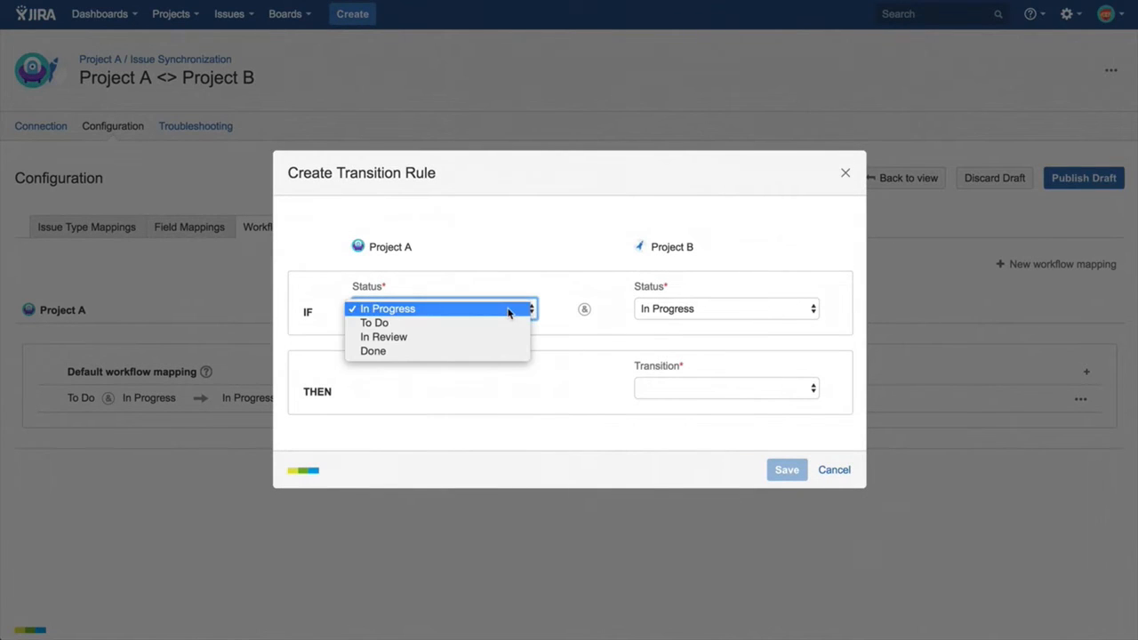
{"action": "left_click", "coordinate": [467, 353]}
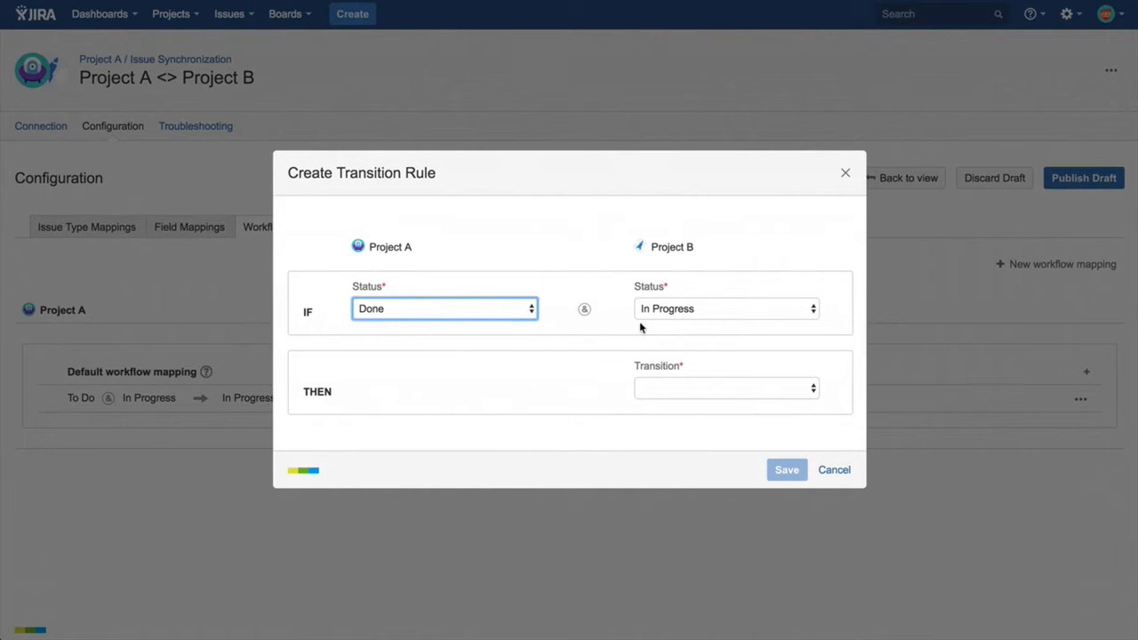
{"action": "left_click", "coordinate": [663, 387]}
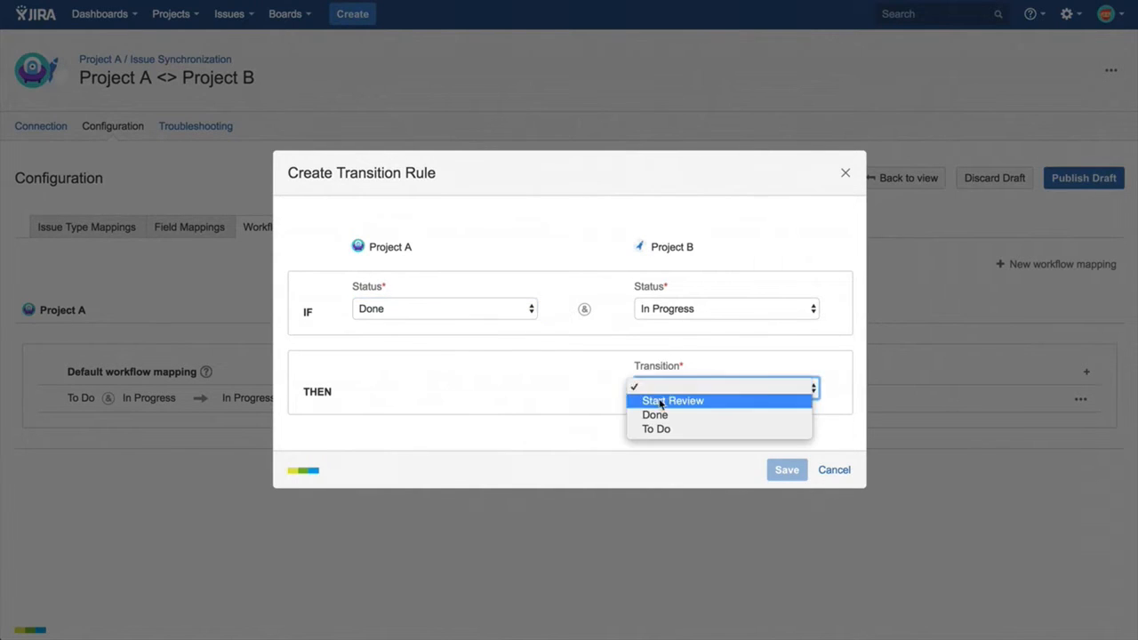
{"action": "left_click", "coordinate": [660, 416]}
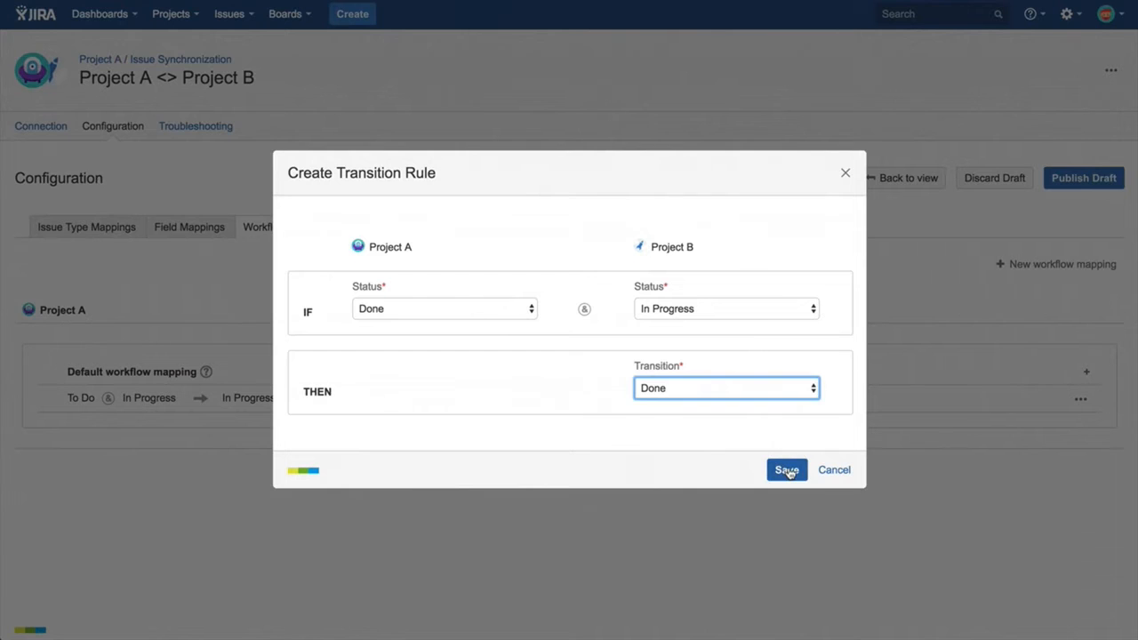
{"action": "left_click", "coordinate": [788, 471]}
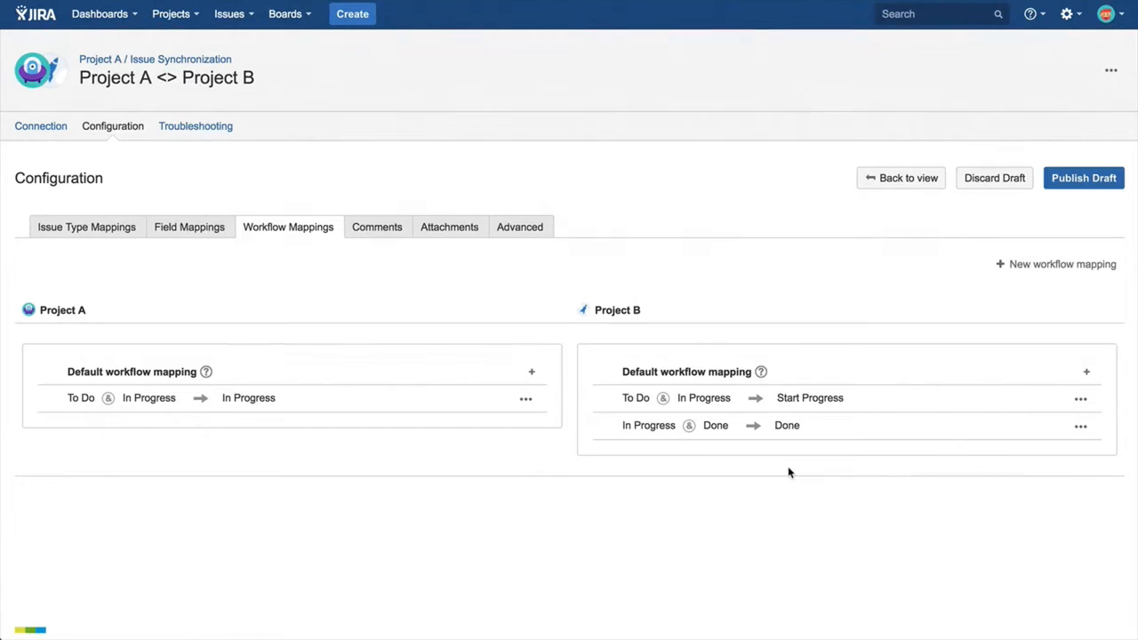
Enable comment synchronization with Enriched mapping, and check its signature template without editing it.
{"action": "left_click", "coordinate": [400, 233]}
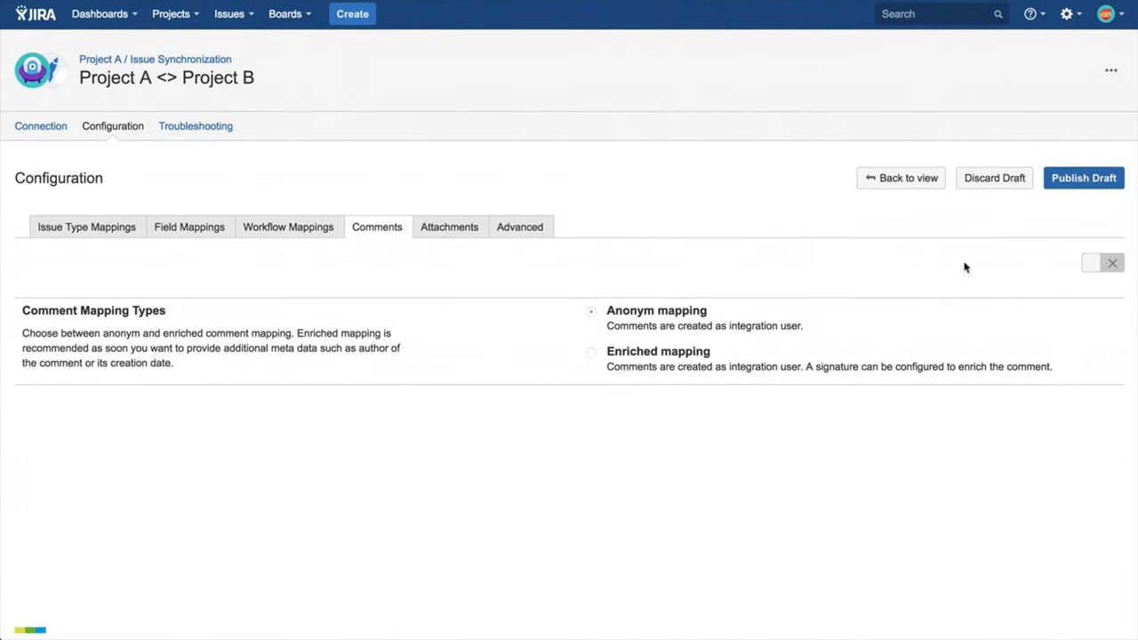
{"action": "left_click", "coordinate": [1100, 262]}
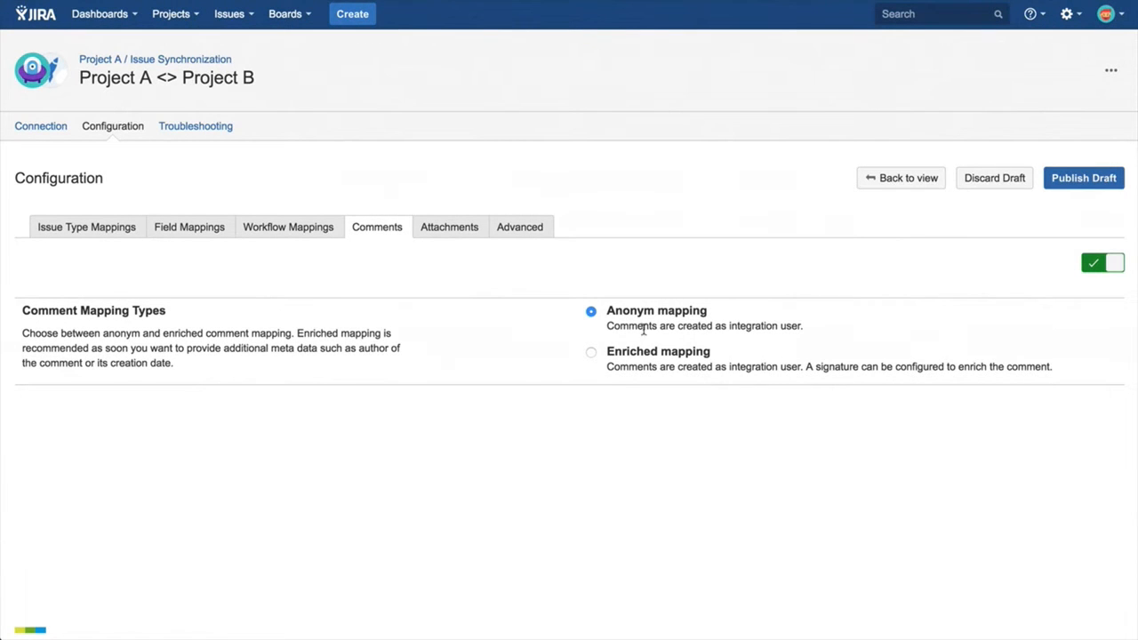
{"action": "left_click", "coordinate": [591, 353]}
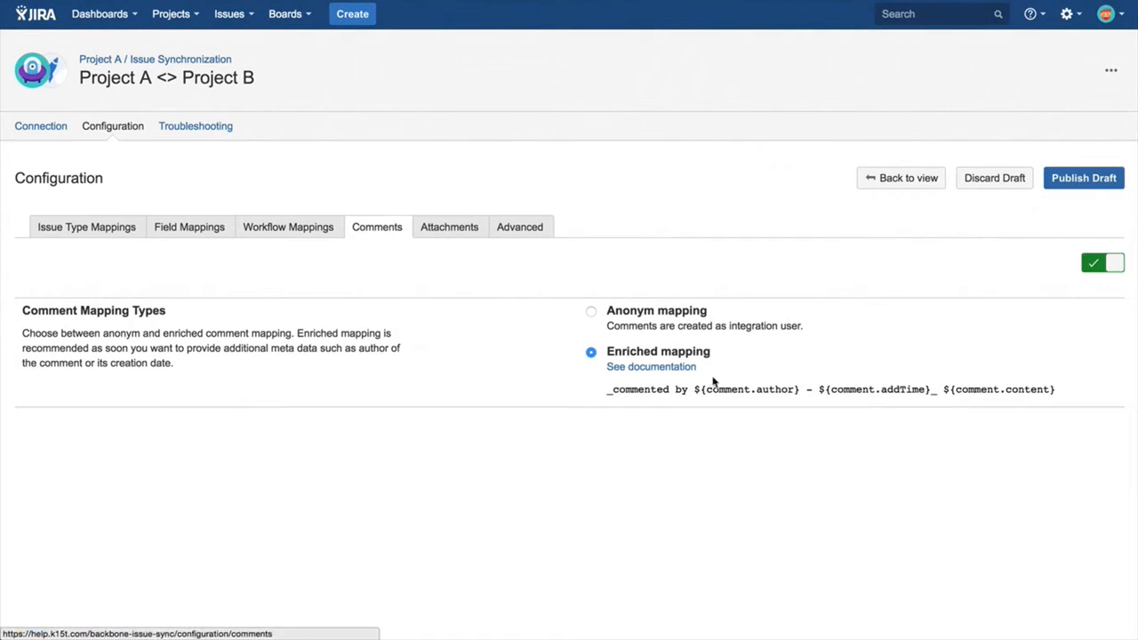
{"action": "left_click", "coordinate": [724, 389]}
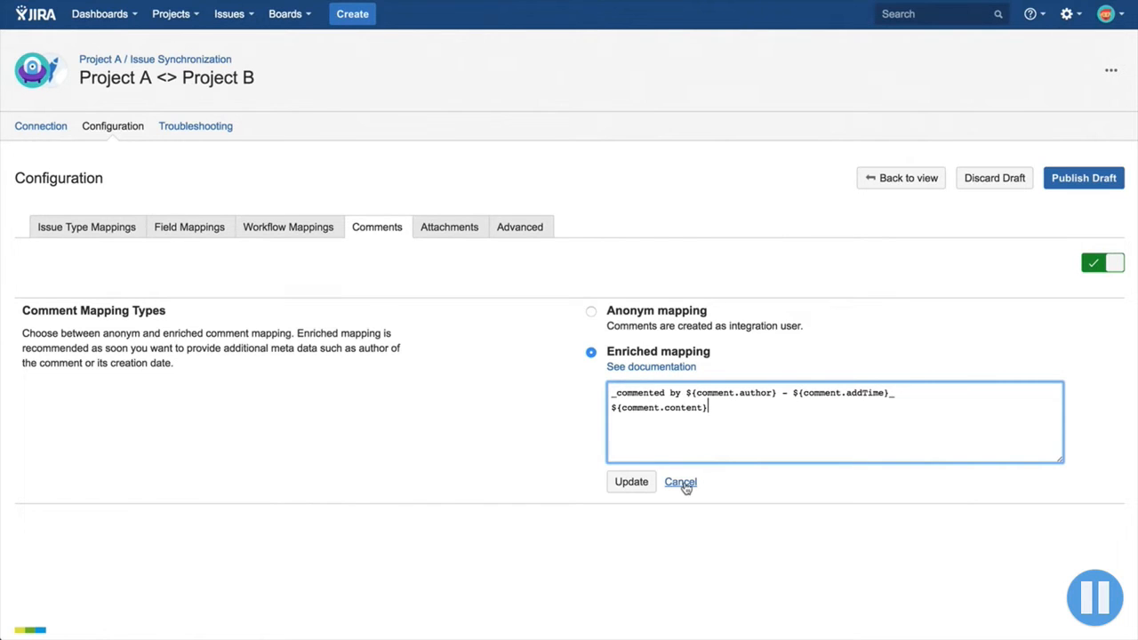
{"action": "left_click", "coordinate": [681, 483]}
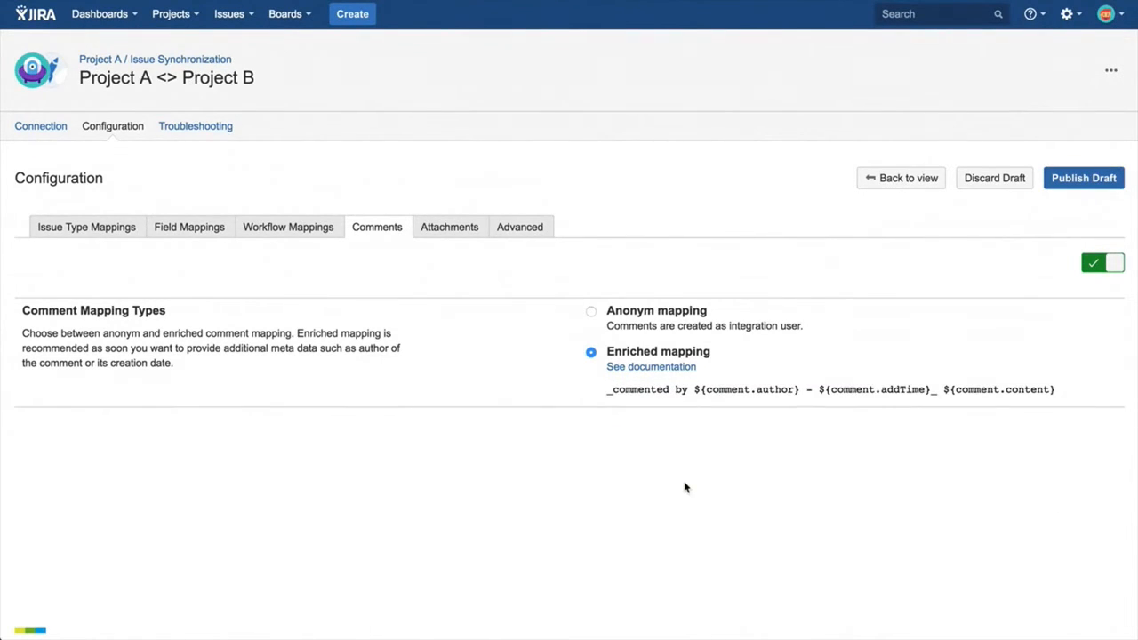
Enable synchronization of all attachments between Project A and Project B.
{"action": "left_click", "coordinate": [454, 230]}
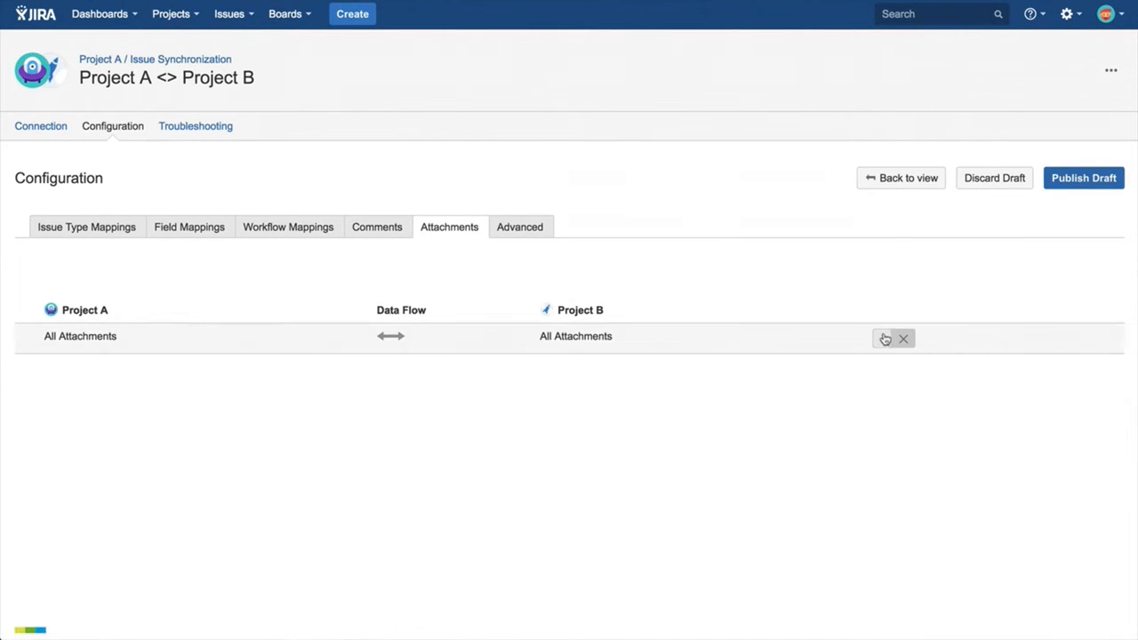
{"action": "left_click", "coordinate": [883, 338]}
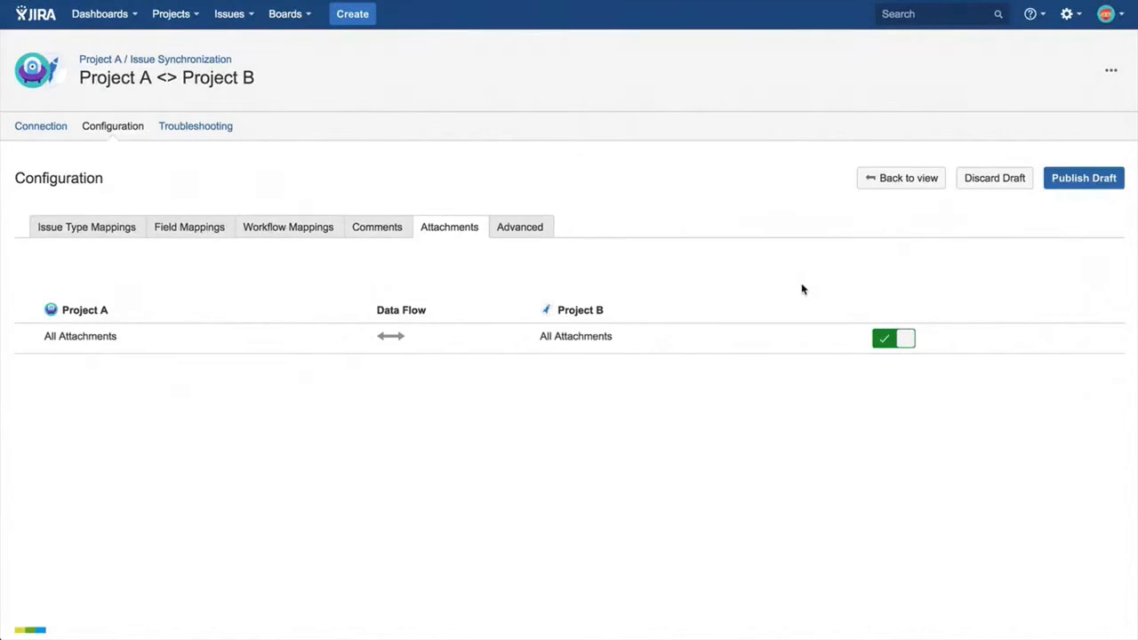
Check the advanced settings, then publish the configuration draft and start the integration.
{"action": "left_click", "coordinate": [531, 233]}
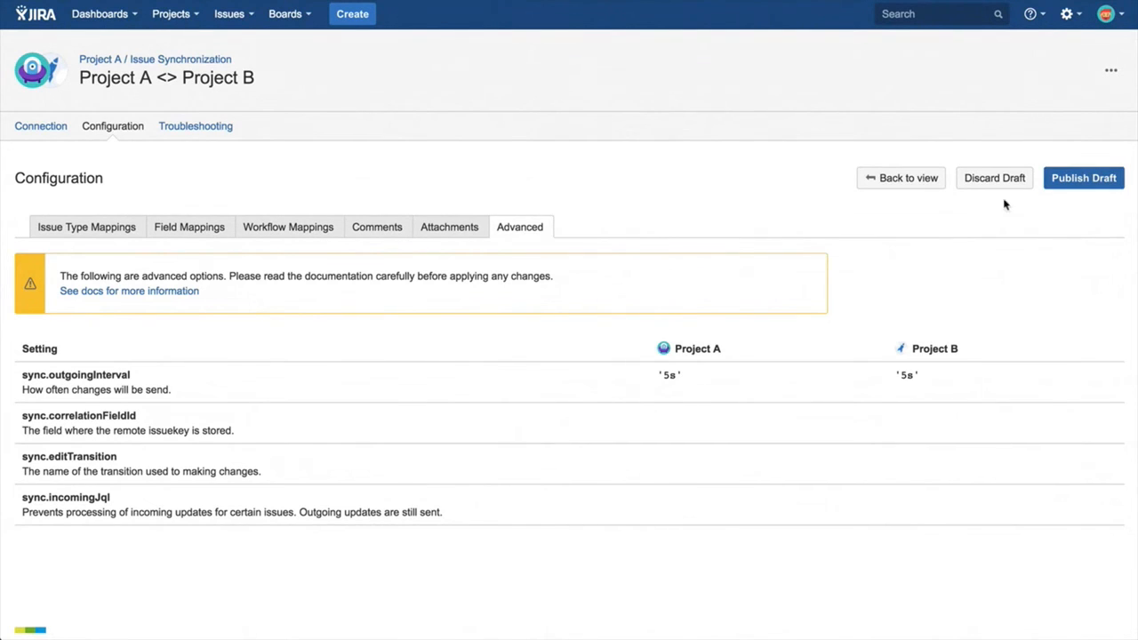
{"action": "left_click", "coordinate": [1073, 178]}
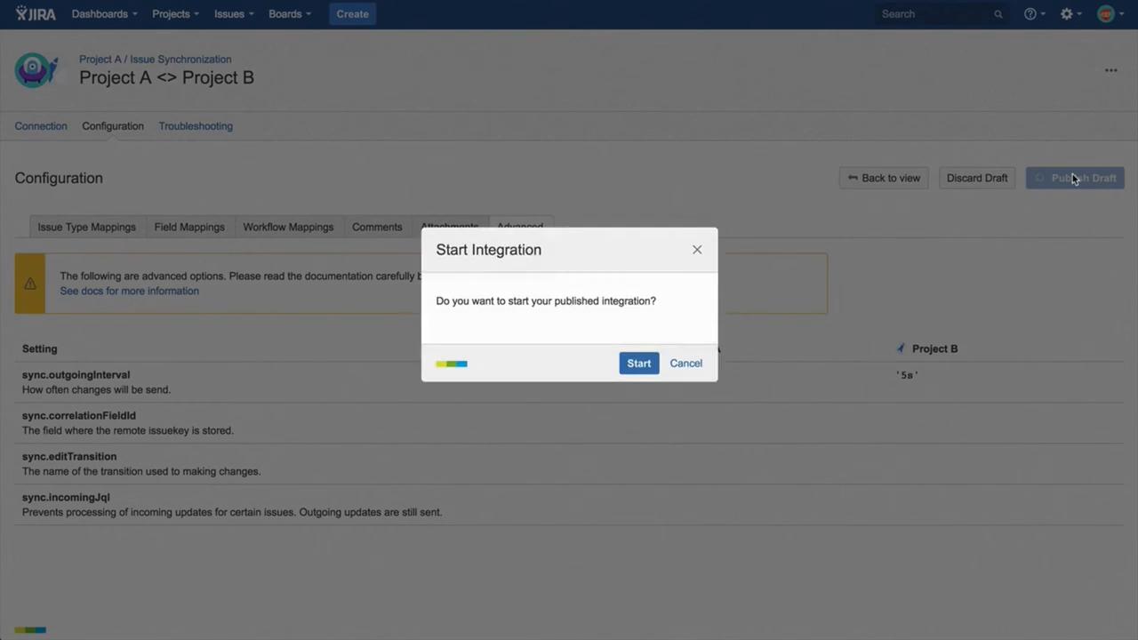
{"action": "left_click", "coordinate": [648, 377]}
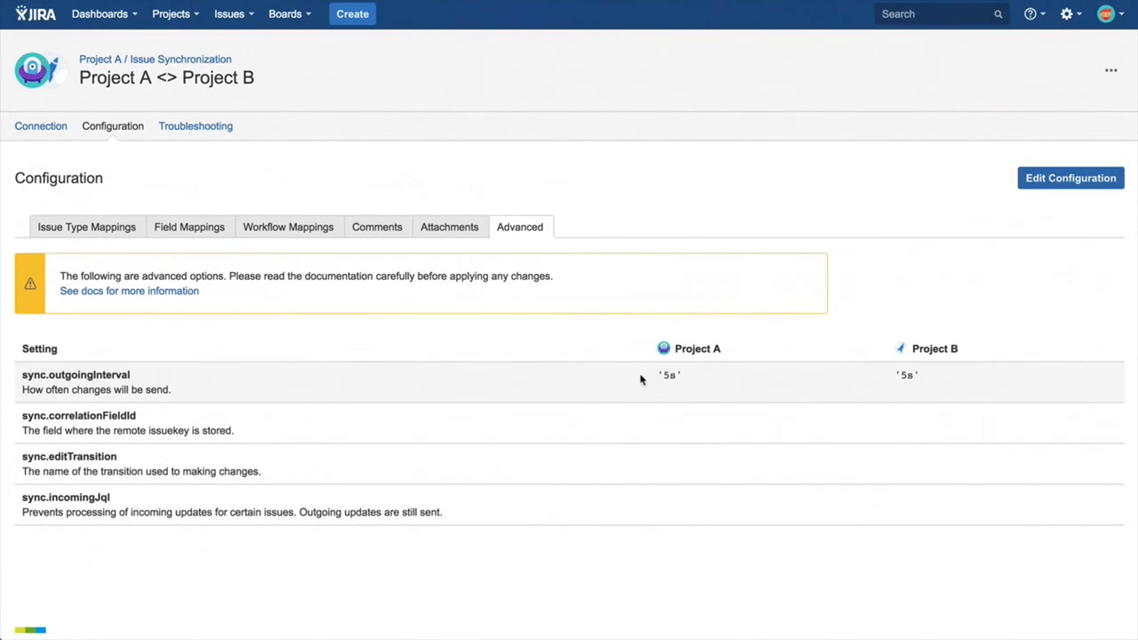
Create a task in Project A with summary "This is a Task" and description "This Task was created in Project A".
{"action": "left_click", "coordinate": [165, 62]}
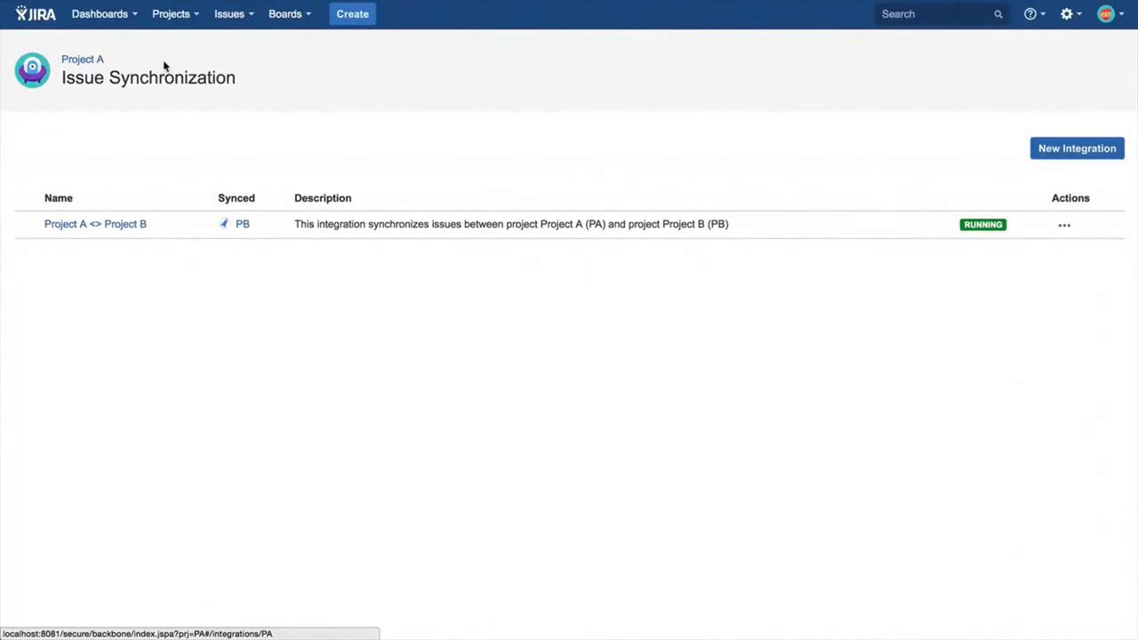
{"action": "left_click", "coordinate": [354, 14]}
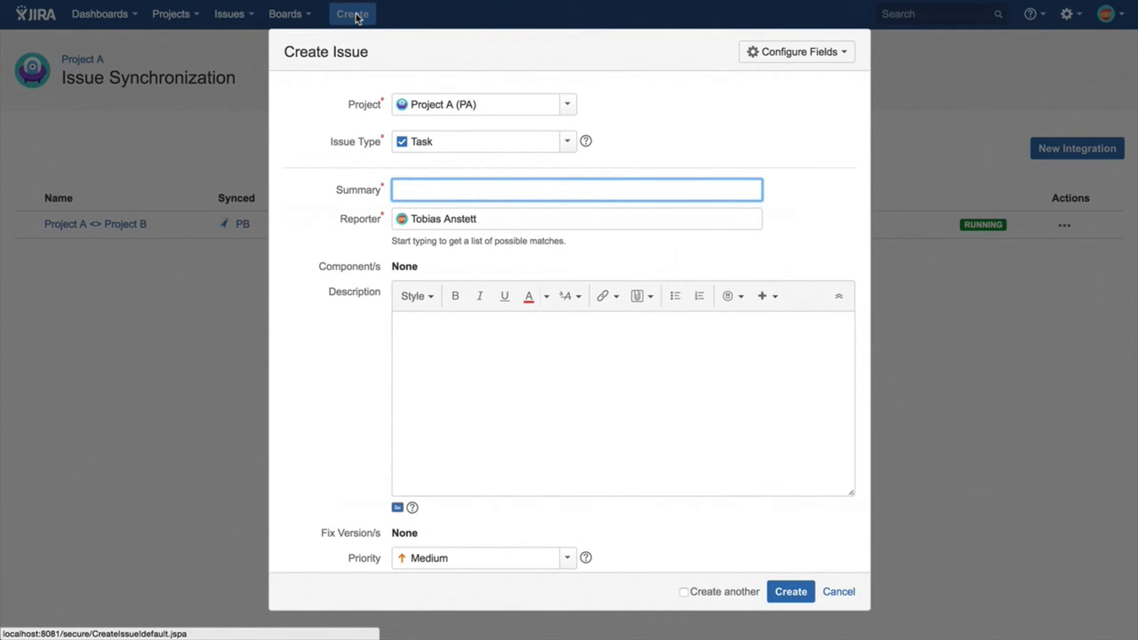
{"action": "type", "text": "Thi"}
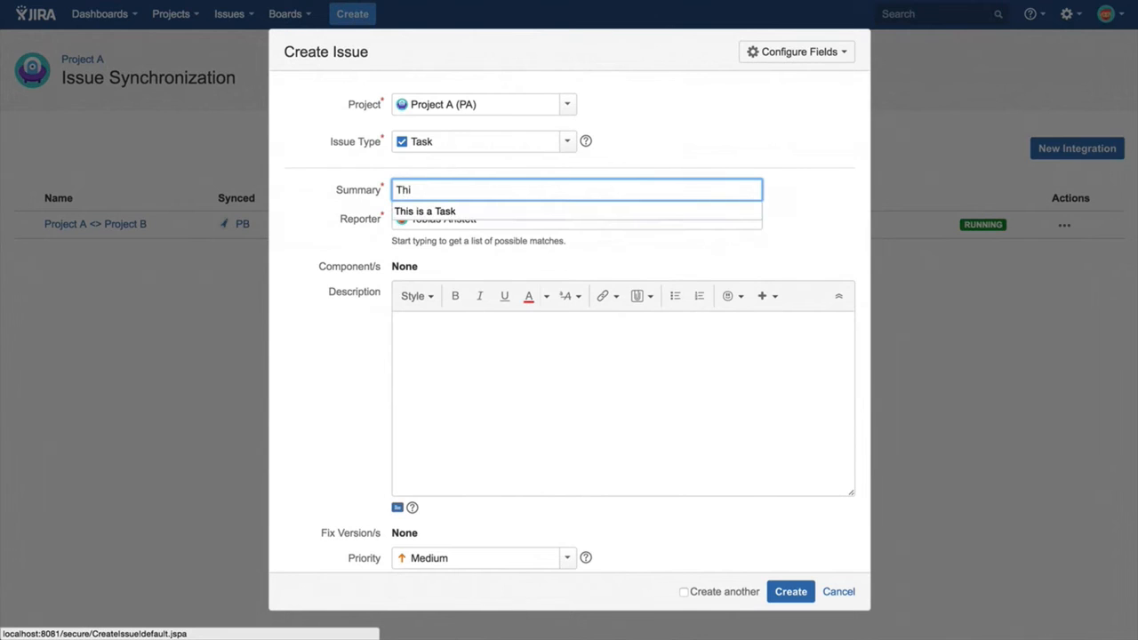
{"action": "type", "text": "s is a Task"}
{"action": "left_click", "coordinate": [447, 361]}
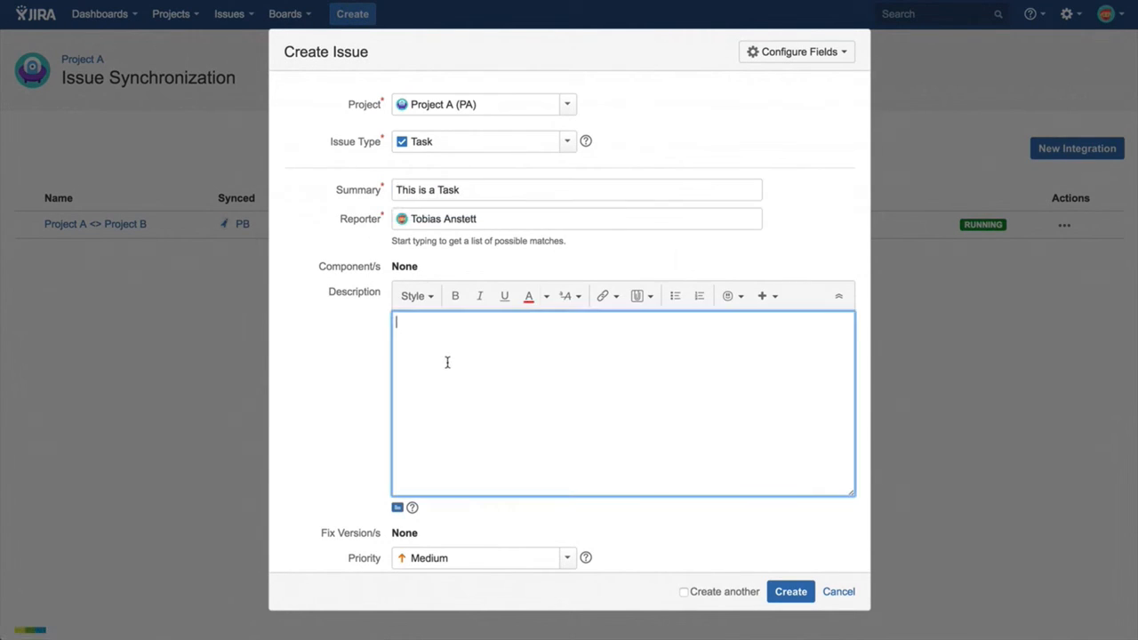
{"action": "type", "text": "This Ta"}
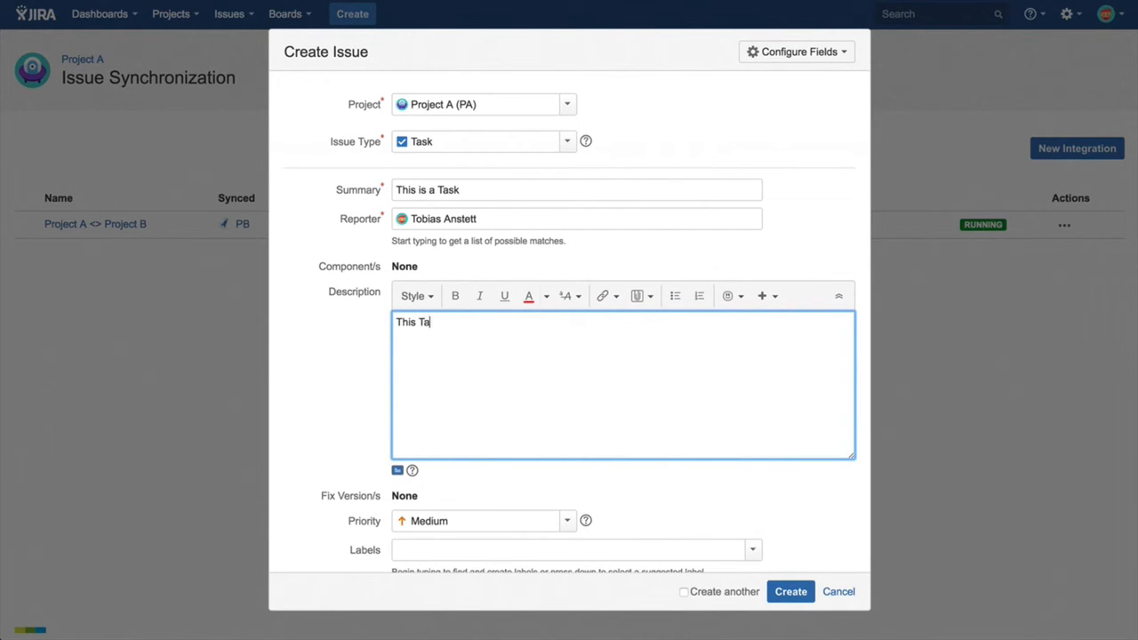
{"action": "type", "text": "sk was created in Project A"}
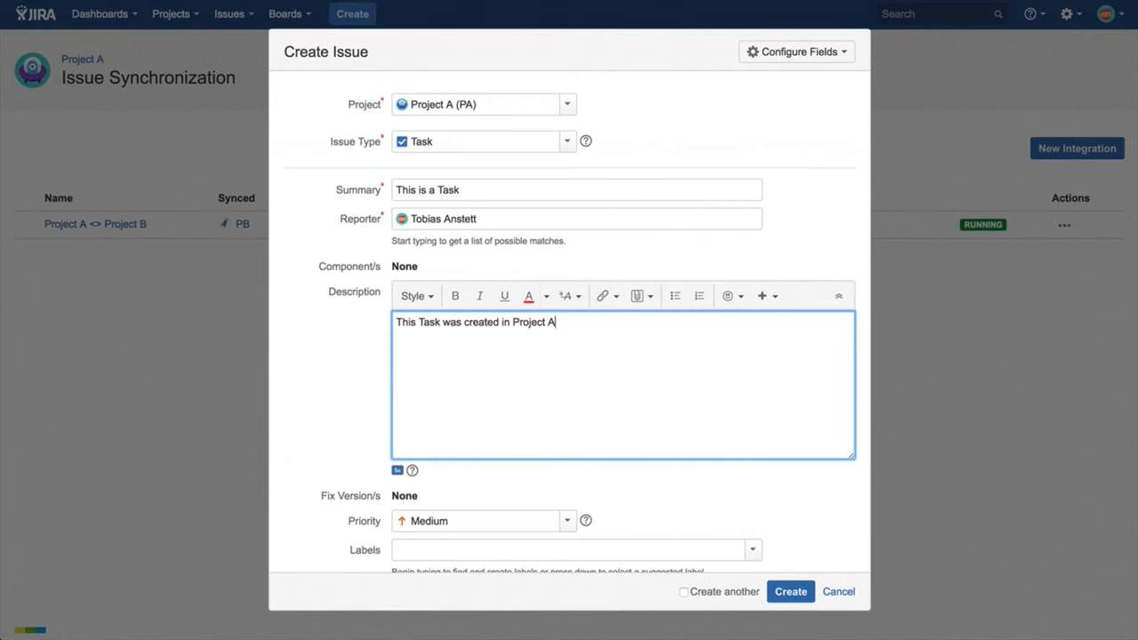
{"action": "left_click", "coordinate": [789, 591]}
View Project A, switch to Project B on the other JIRA instance, refresh its activity and open the synchronized task.
{"action": "left_click", "coordinate": [170, 14]}
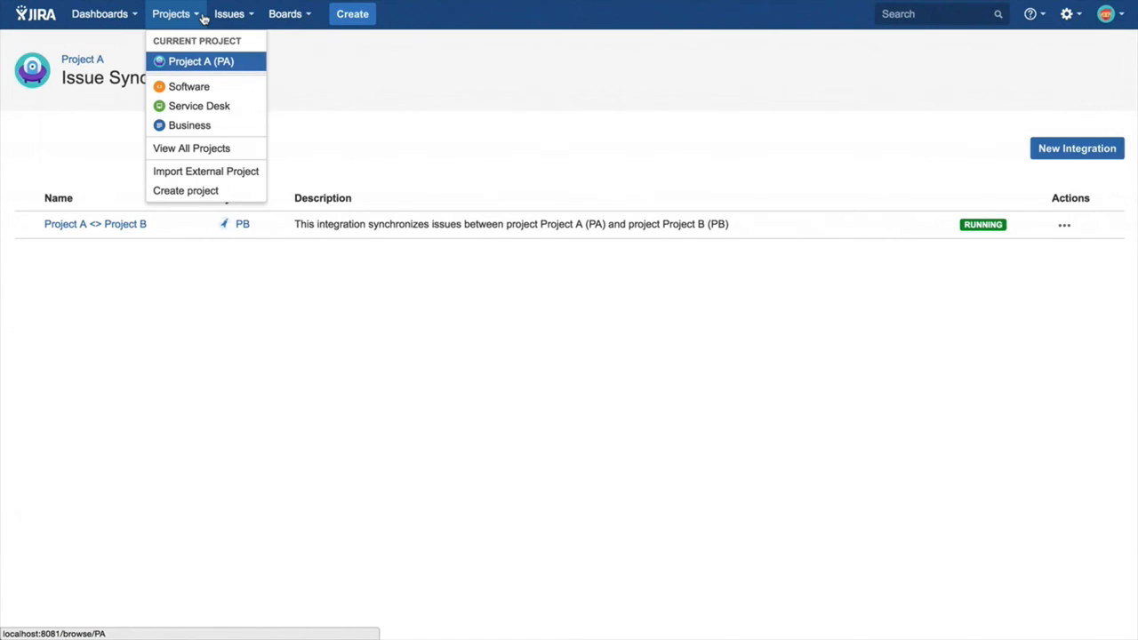
{"action": "left_click", "coordinate": [199, 63]}
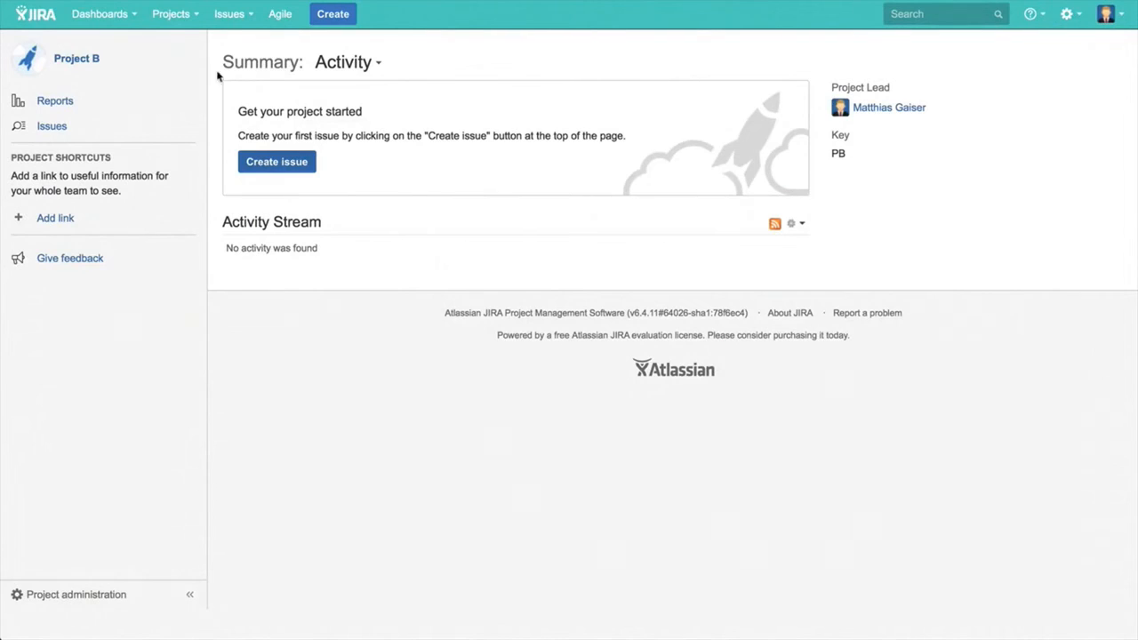
{"action": "left_click", "coordinate": [201, 23]}
{"action": "left_click", "coordinate": [199, 61]}
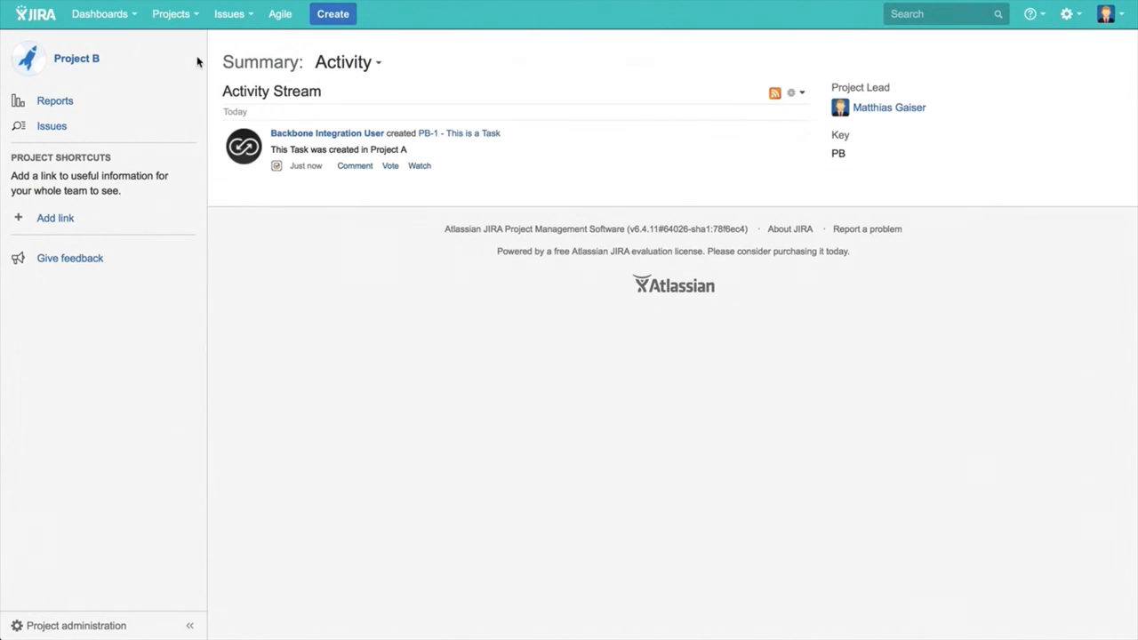
{"action": "left_click", "coordinate": [452, 133]}
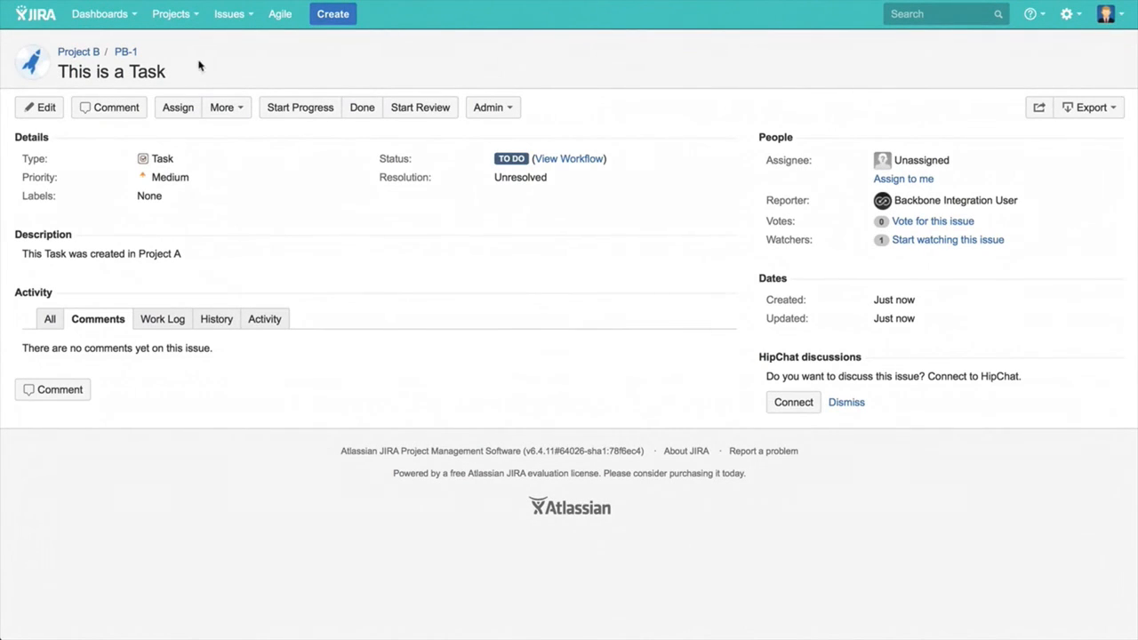
Append " !" to both the summary and the description of task PB-1.
{"action": "left_click", "coordinate": [169, 71]}
{"action": "left_click", "coordinate": [171, 71]}
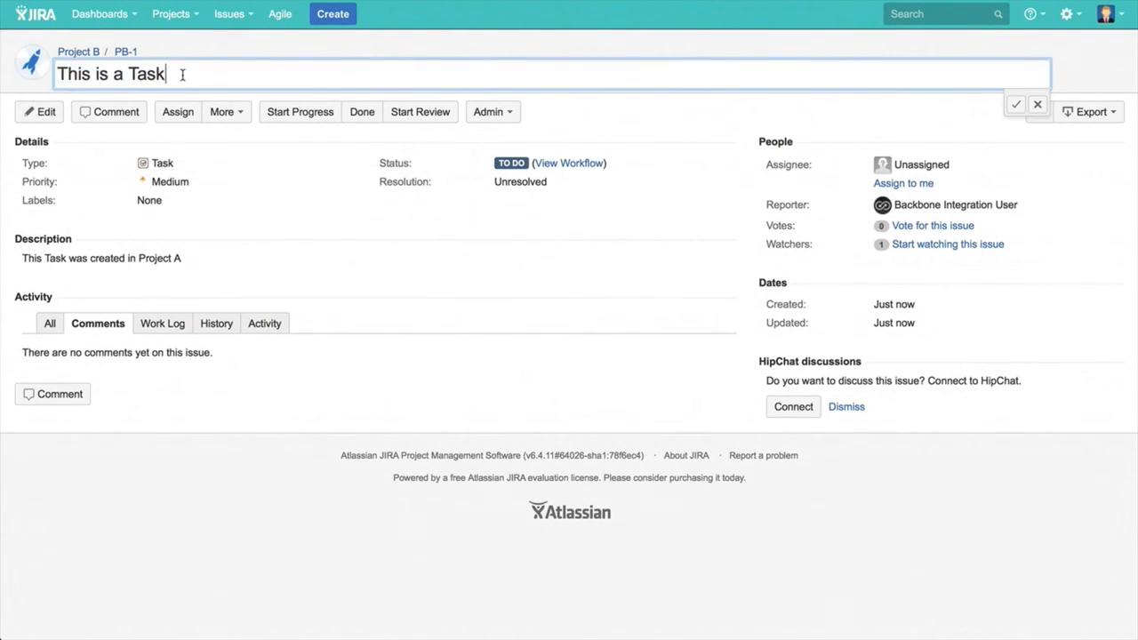
{"action": "type", "text": "!"}
{"action": "left_click", "coordinate": [196, 260]}
{"action": "left_click", "coordinate": [196, 286]}
{"action": "type", "text": "!"}
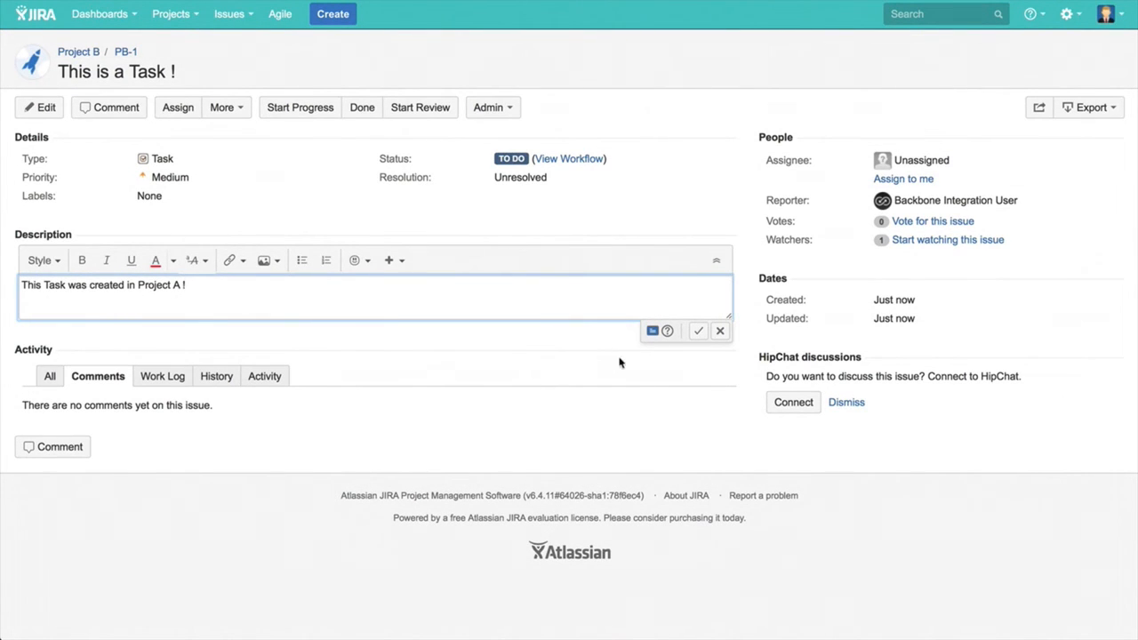
{"action": "left_click", "coordinate": [698, 332]}
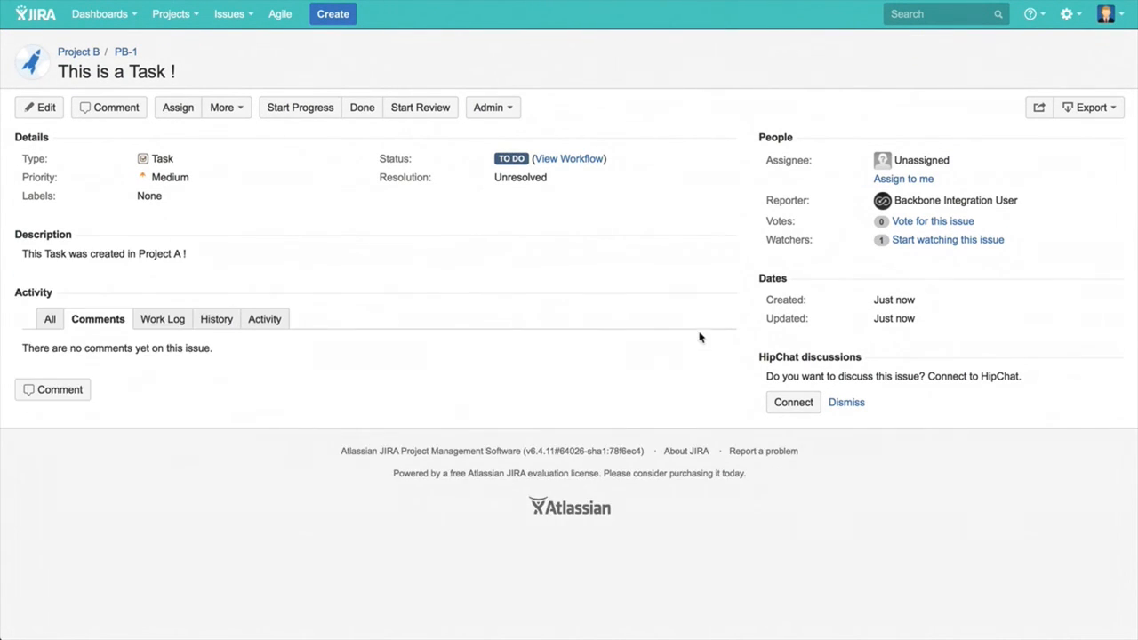
Add the comment "I added some ! into the summary and the description !" to PB-1.
{"action": "left_click", "coordinate": [70, 394]}
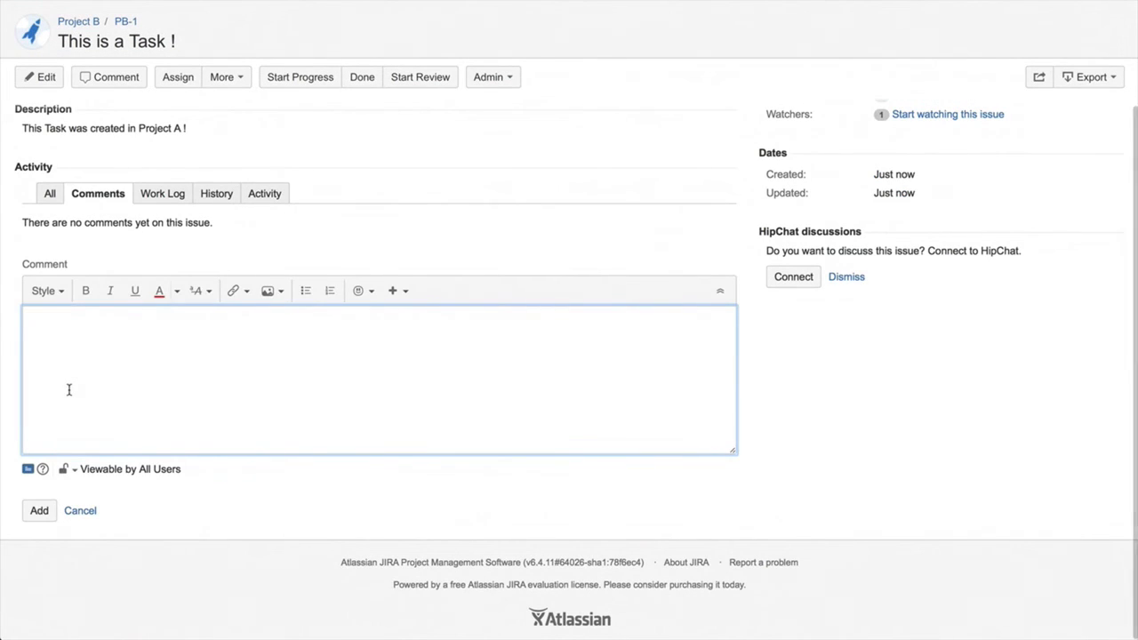
{"action": "type", "text": "I added some 1"}
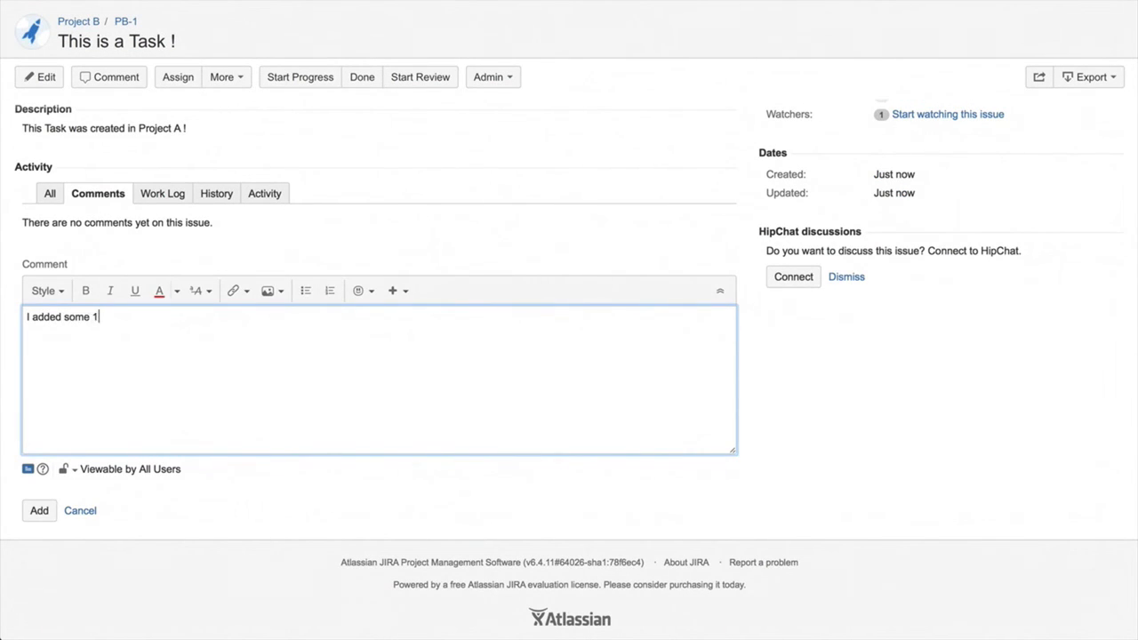
{"action": "key", "text": "BackSpace"}
{"action": "type", "text": "! into the summary and the descrip"}
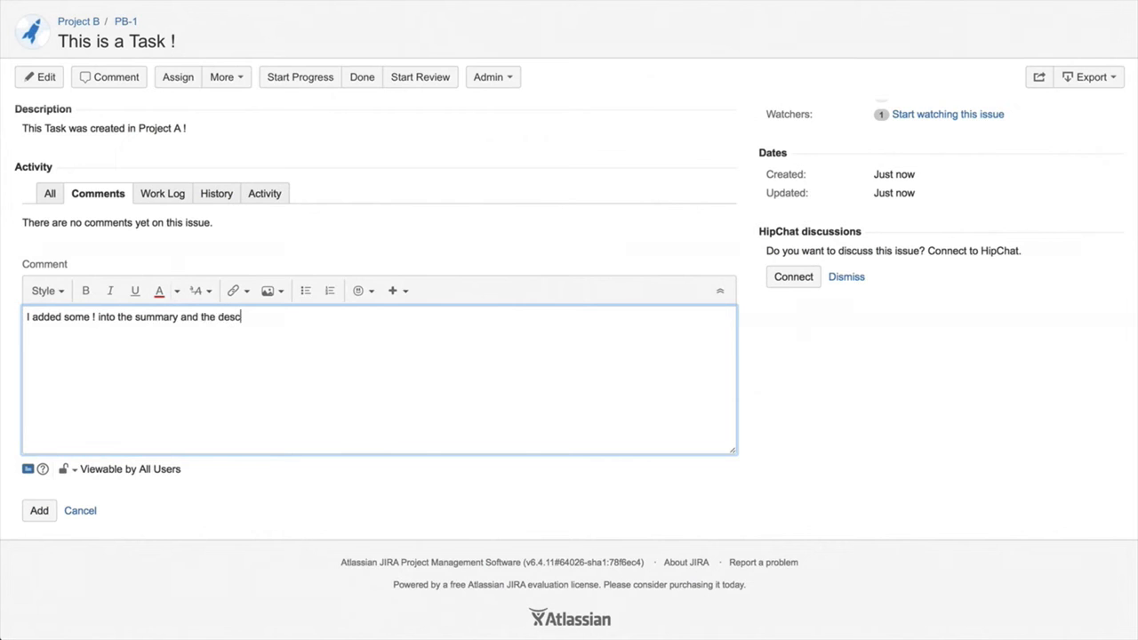
{"action": "type", "text": "tion !"}
{"action": "left_click", "coordinate": [32, 512]}
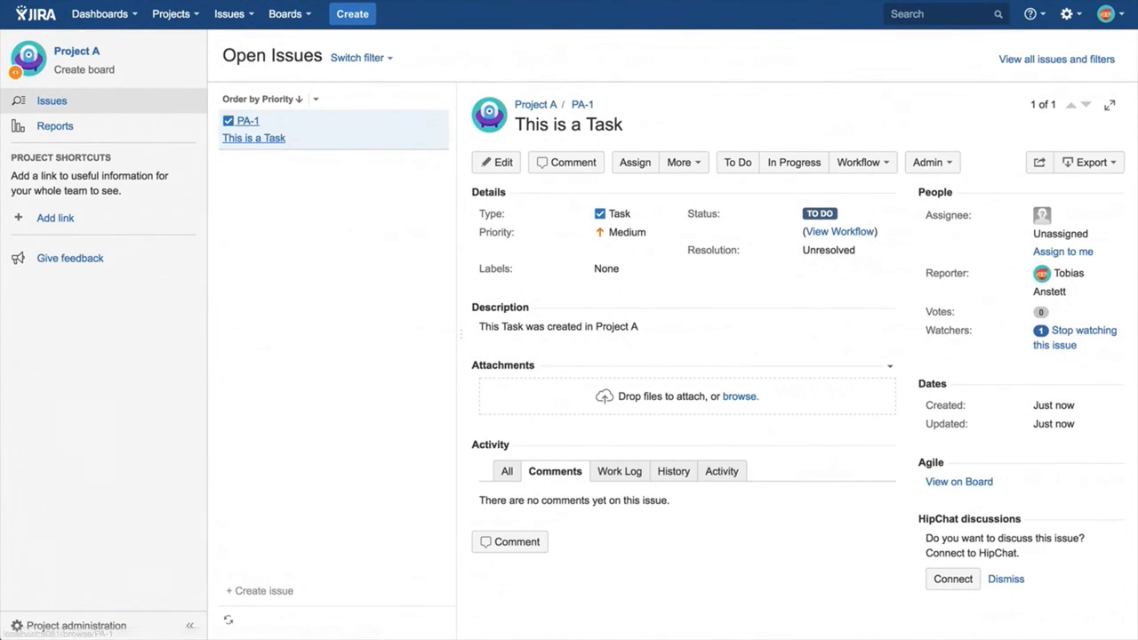
Refresh task PA-1 in Project A to check the synchronized edits, and reply with the comment "Why?".
{"action": "left_click", "coordinate": [69, 0]}
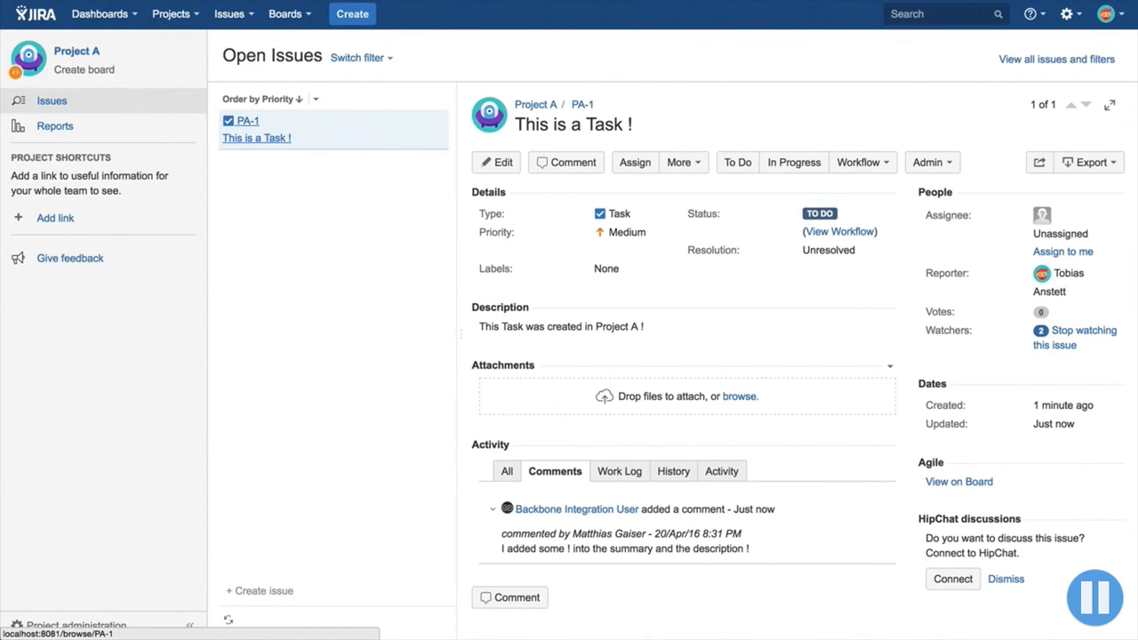
{"action": "left_click", "coordinate": [510, 594]}
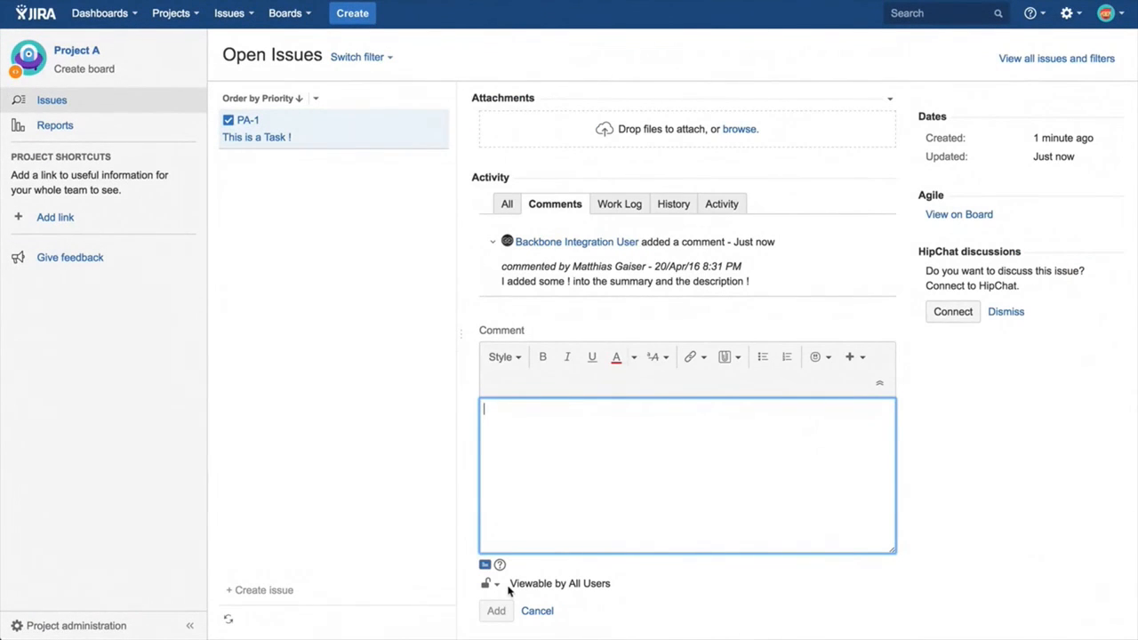
{"action": "type", "text": "Why/"}
{"action": "key", "text": "BackSpace"}
{"action": "type", "text": "?"}
{"action": "left_click", "coordinate": [501, 618]}
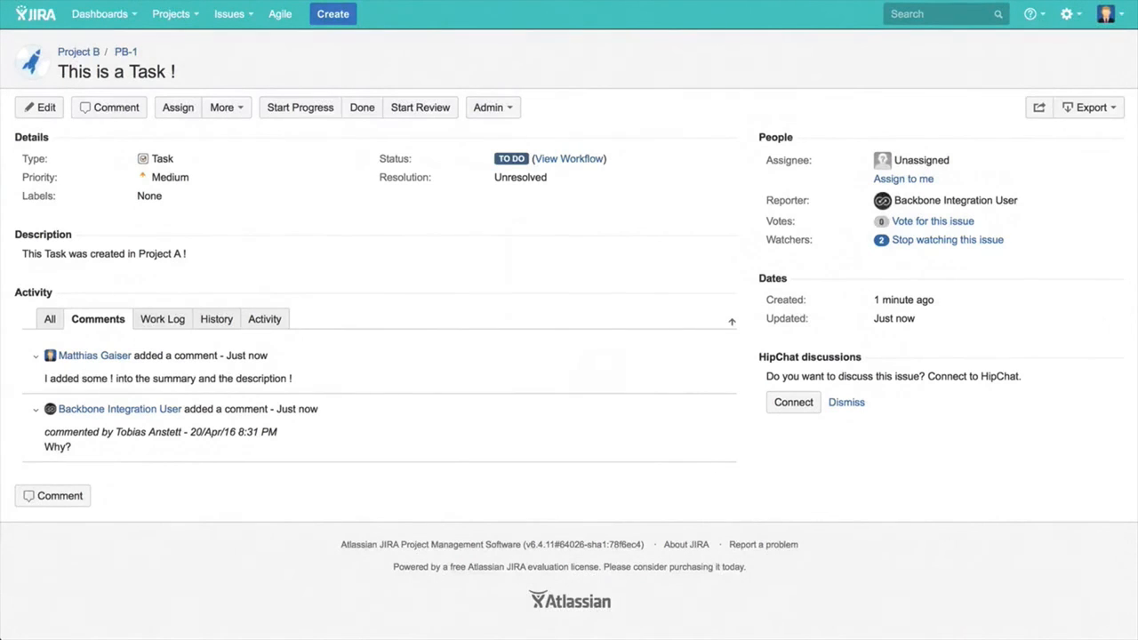
Start progress on PB-1 in Project B, and move PA-1 to Done in Project A.
{"action": "left_click", "coordinate": [313, 110]}
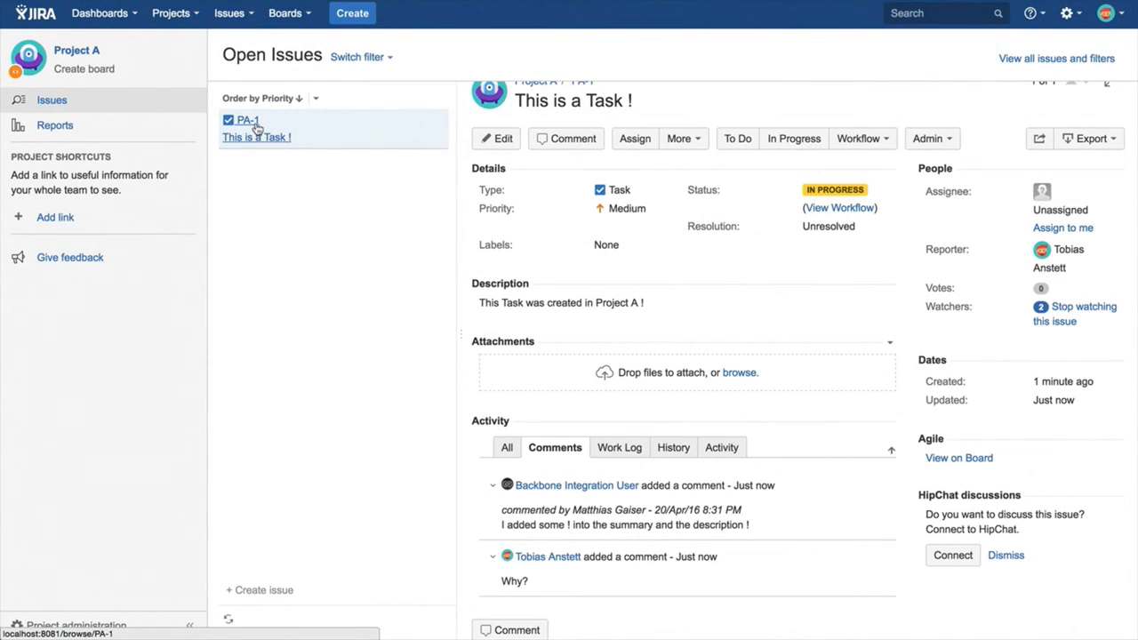
{"action": "left_click", "coordinate": [837, 142]}
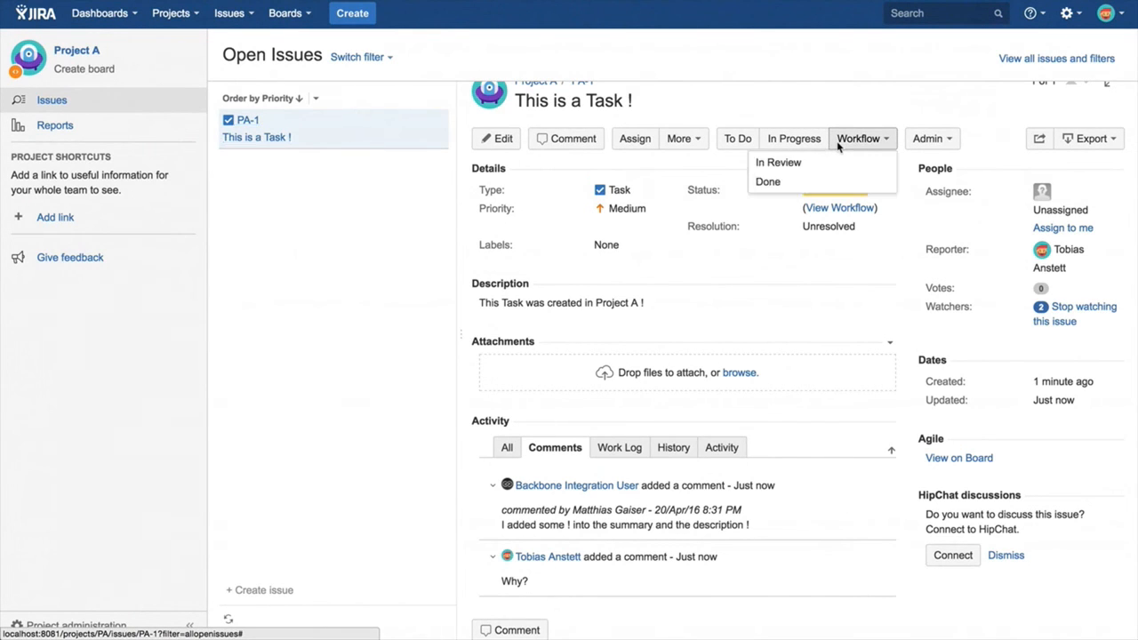
{"action": "left_click", "coordinate": [768, 183]}
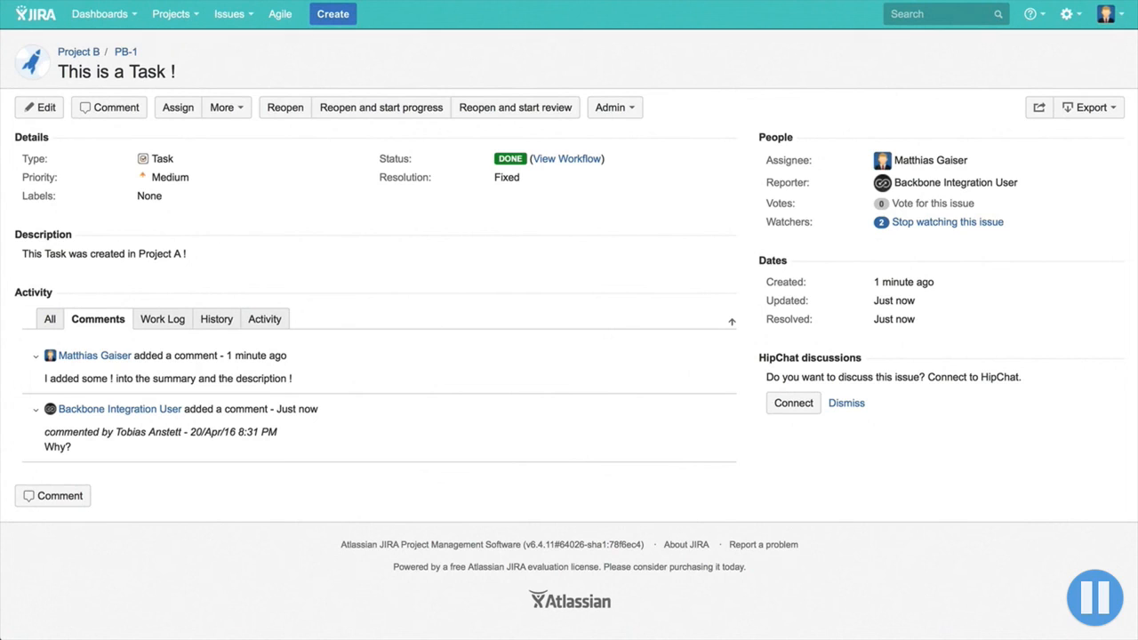
Attach syncuser.png to PB-1 in Project B, and reload PA-1 in Project A to check its attachments.
{"action": "left_click", "coordinate": [238, 107]}
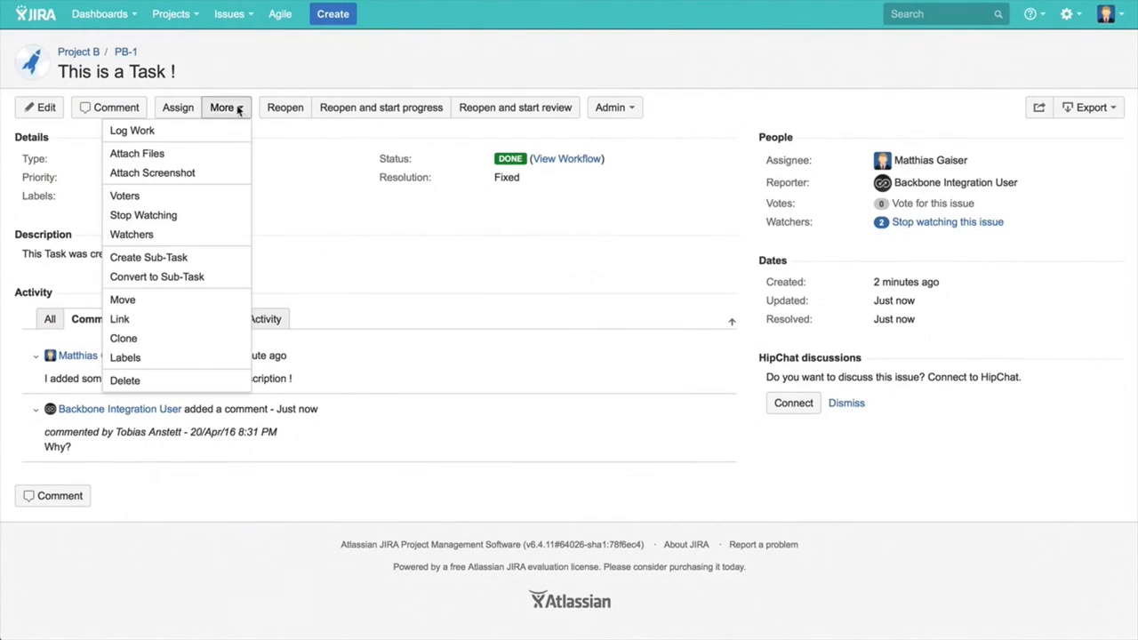
{"action": "left_click", "coordinate": [207, 160]}
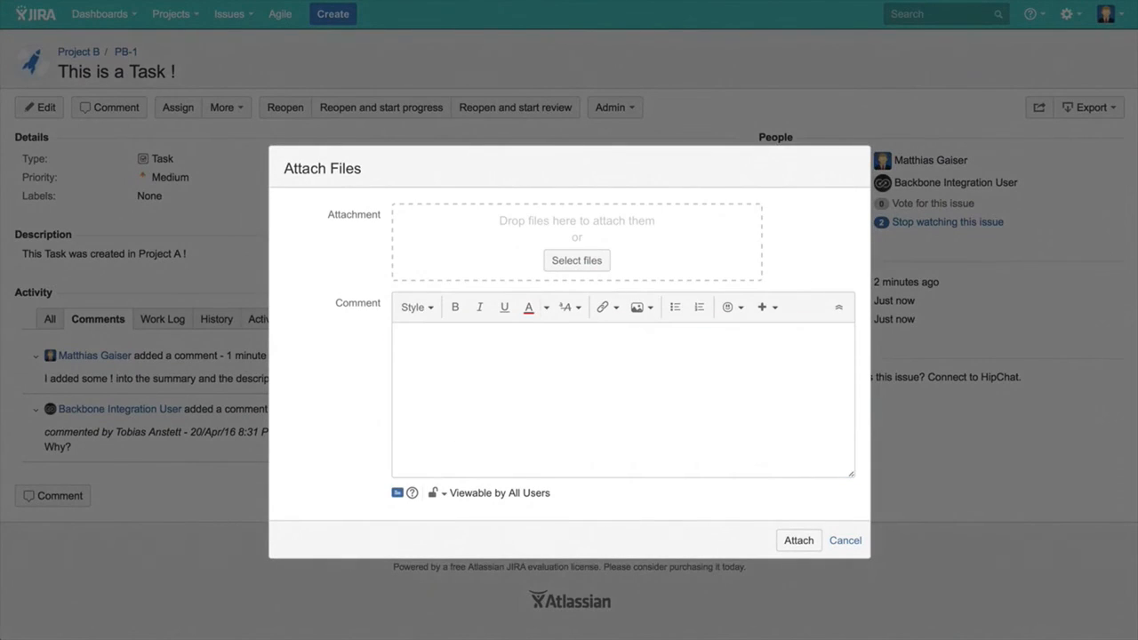
{"action": "left_click_drag", "start_coordinate": [1137, 293], "coordinate": [683, 246]}
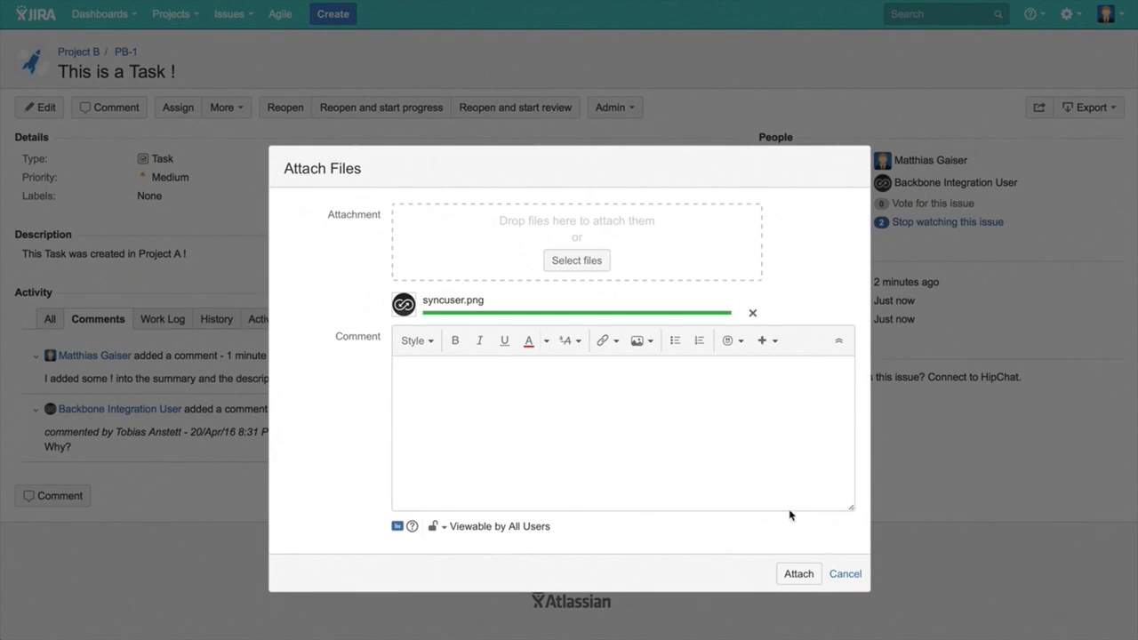
{"action": "left_click", "coordinate": [797, 574]}
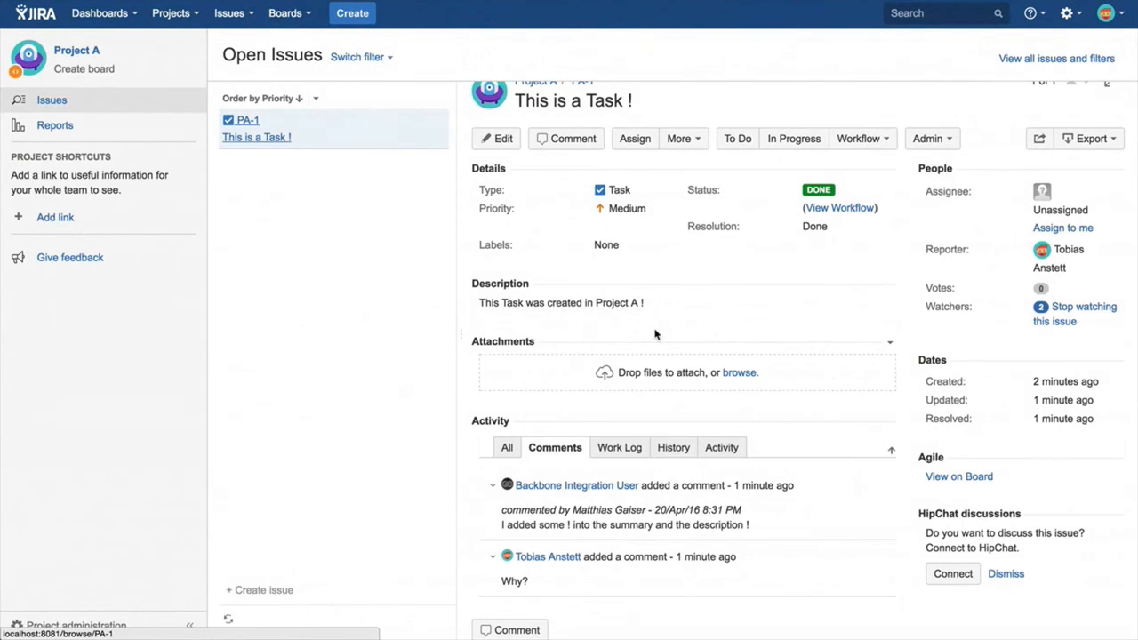
{"action": "scroll", "coordinate": [655, 335], "scroll_direction": "up", "scroll_amount": 2}
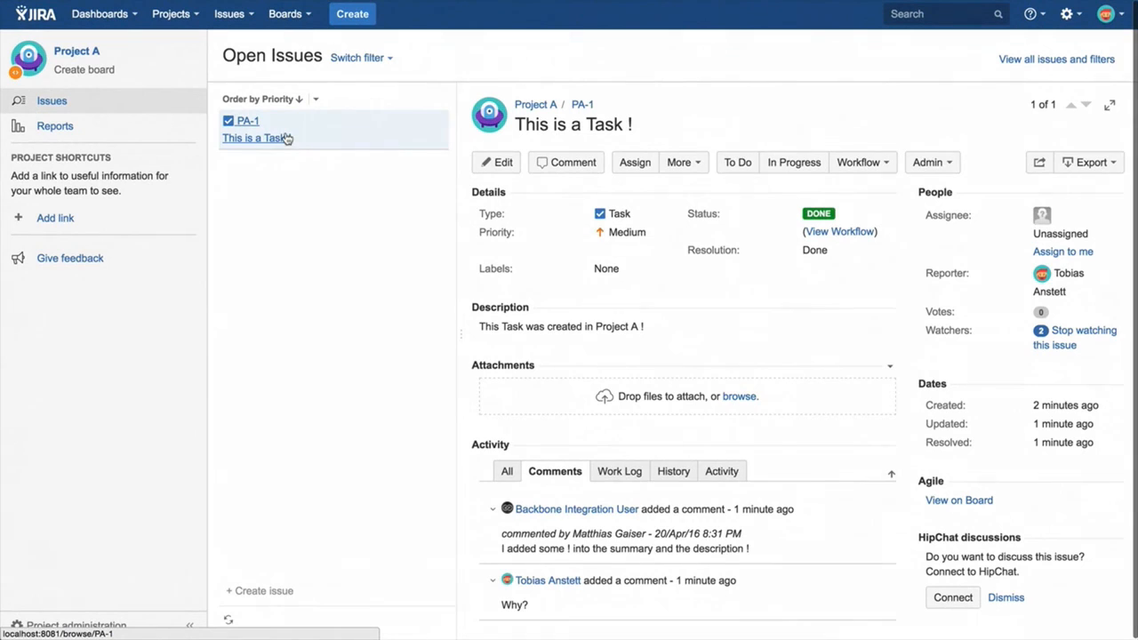
{"action": "left_click", "coordinate": [252, 127]}
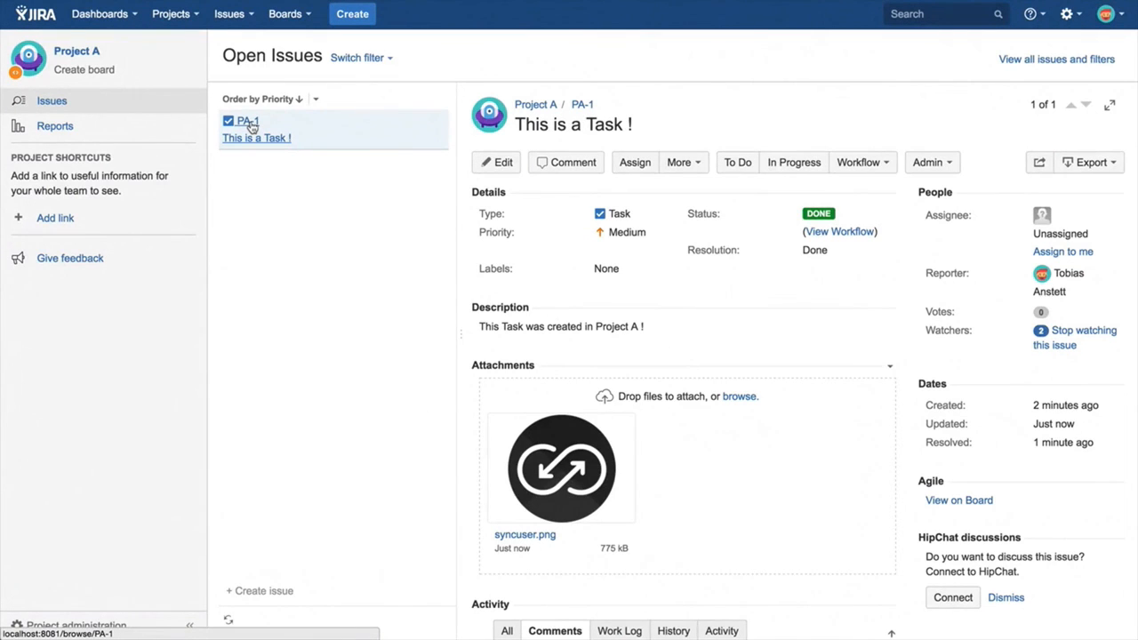
Check the troubleshooting page of the Project A <> Project B integration in Project A's issue synchronization administration.
{"action": "left_click", "coordinate": [53, 626]}
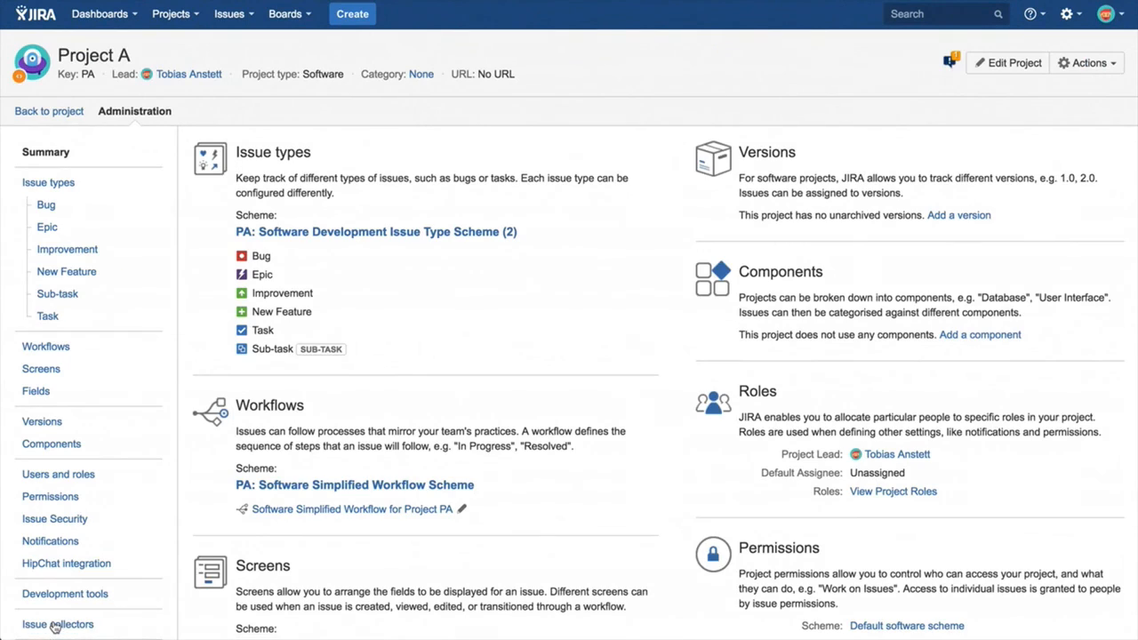
{"action": "scroll", "coordinate": [516, 415], "scroll_direction": "down", "scroll_amount": 4}
{"action": "scroll", "coordinate": [514, 415], "scroll_direction": "down", "scroll_amount": 3}
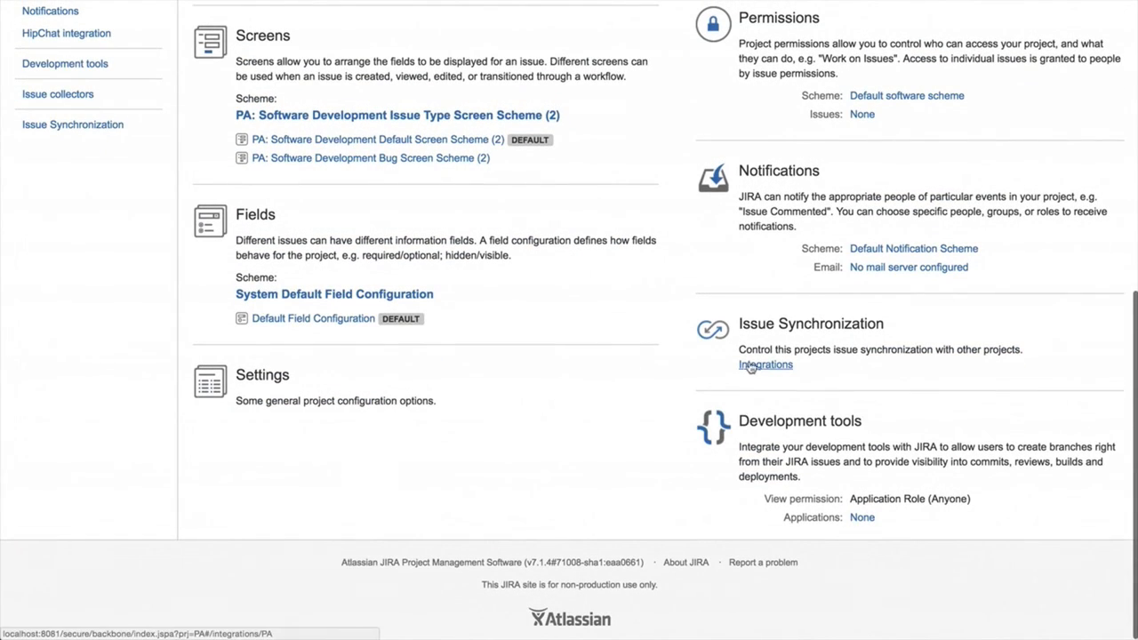
{"action": "left_click", "coordinate": [752, 366]}
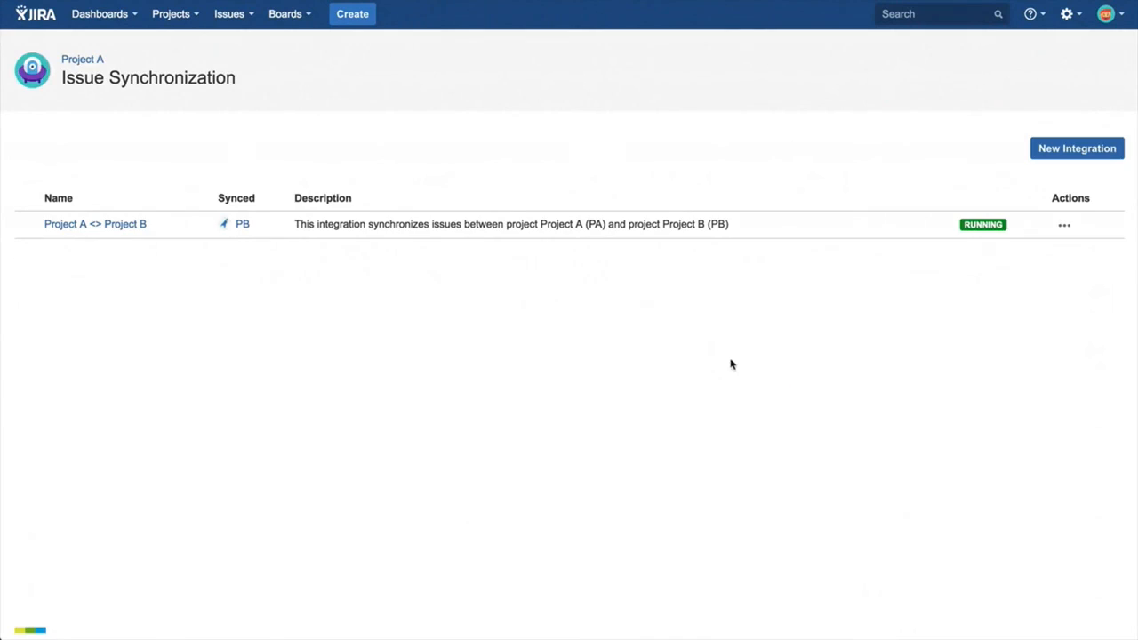
{"action": "left_click", "coordinate": [104, 223]}
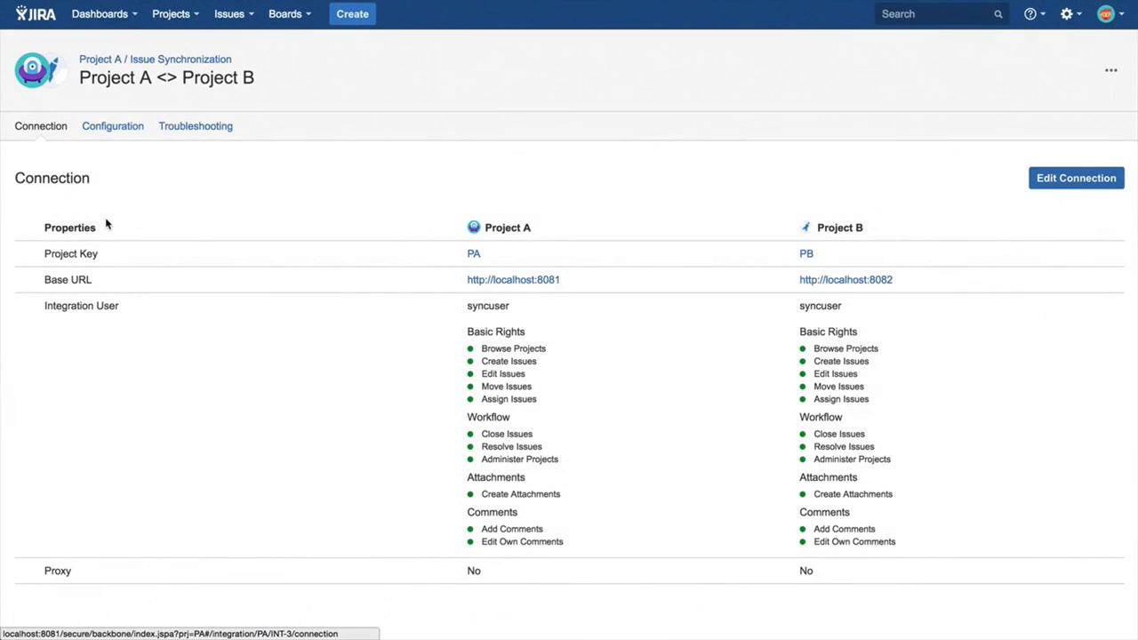
{"action": "left_click", "coordinate": [178, 128]}
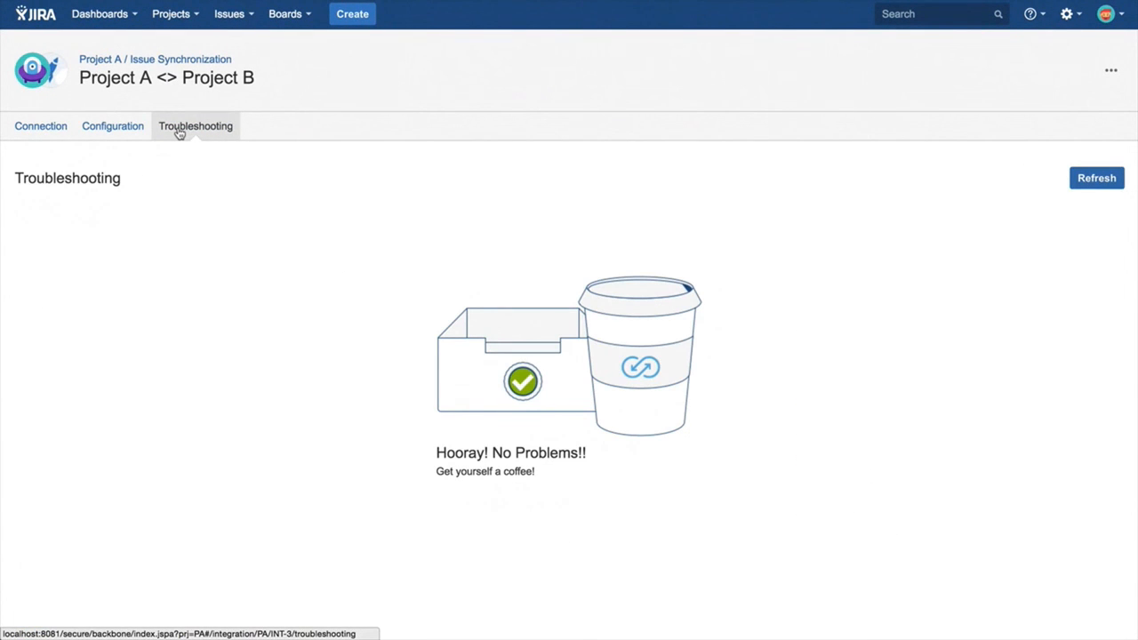